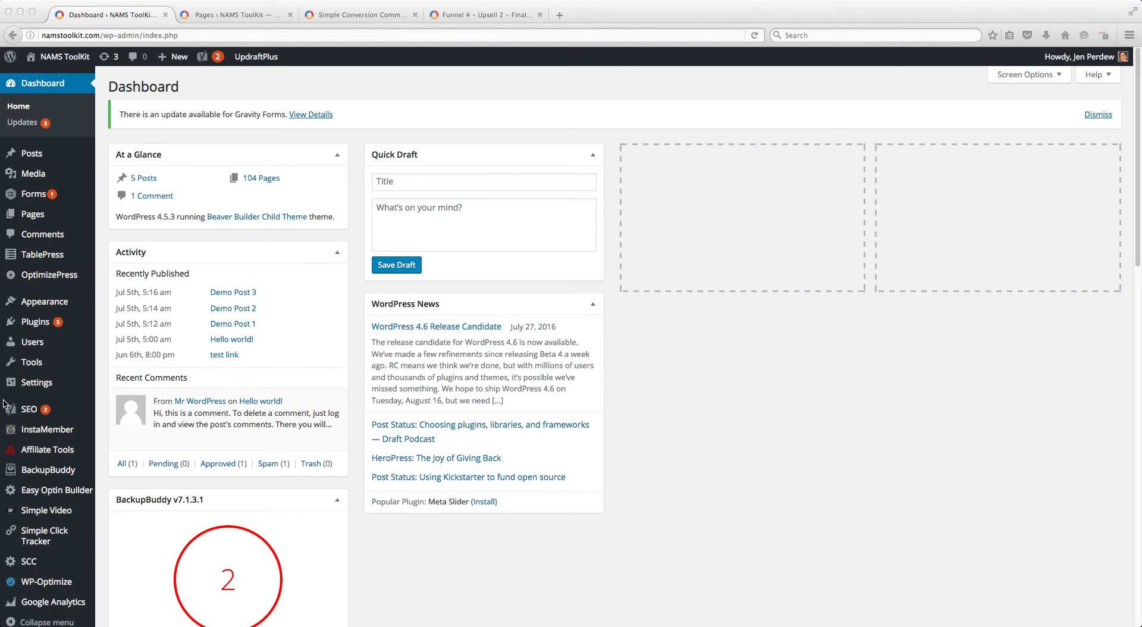
Open the SCC plugin, review its license and time zone settings, and return to the campaign list
left_click(28, 567)
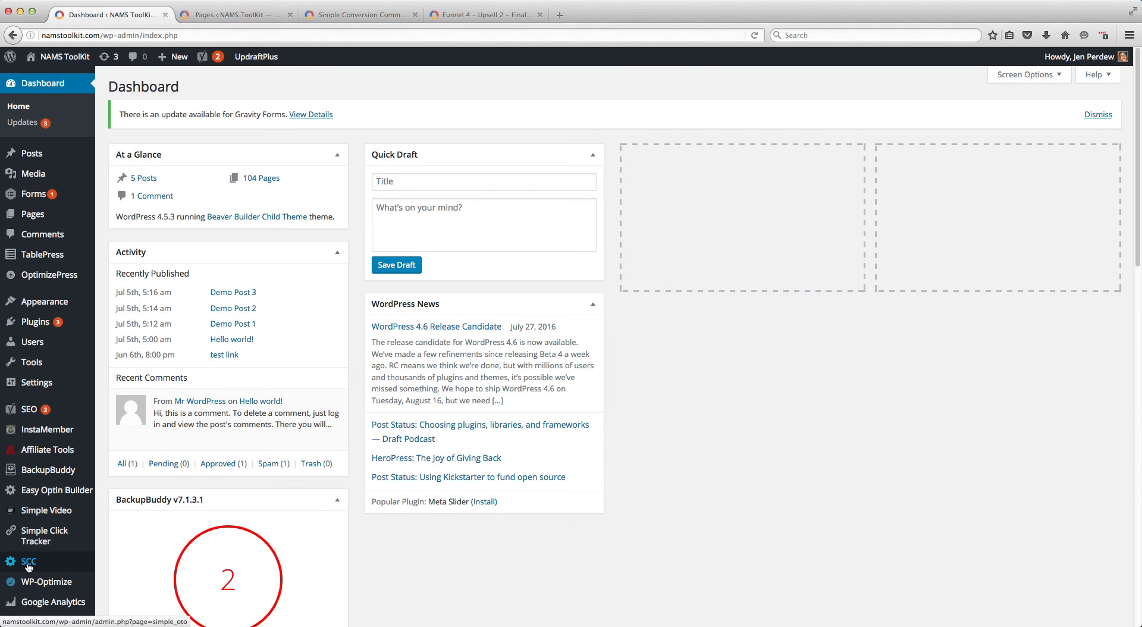
left_click(27, 567)
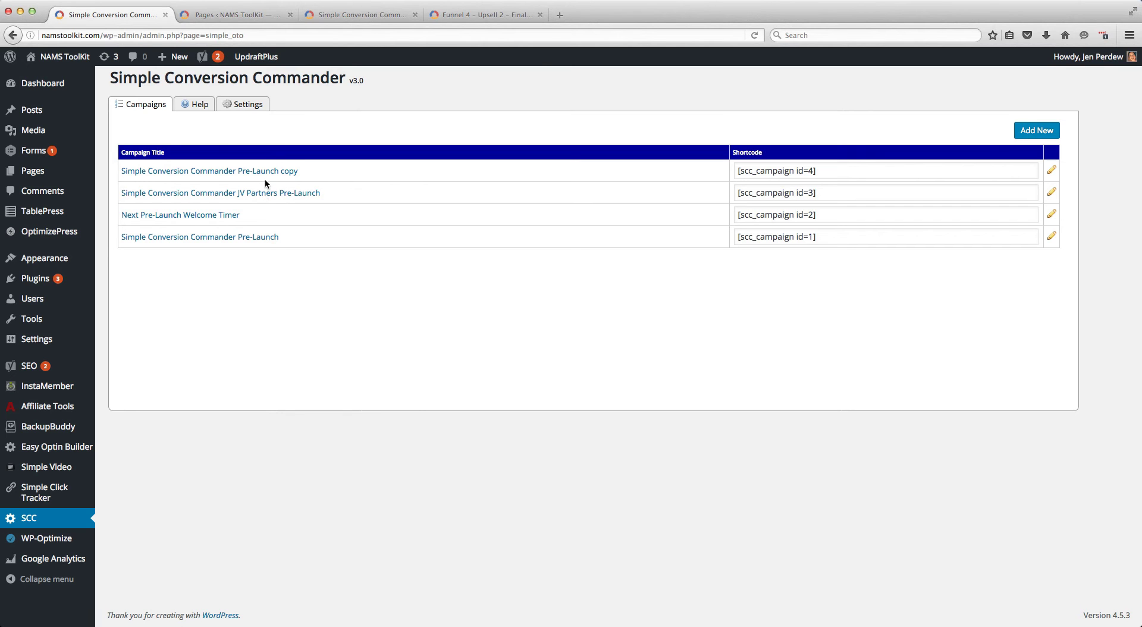
left_click(239, 107)
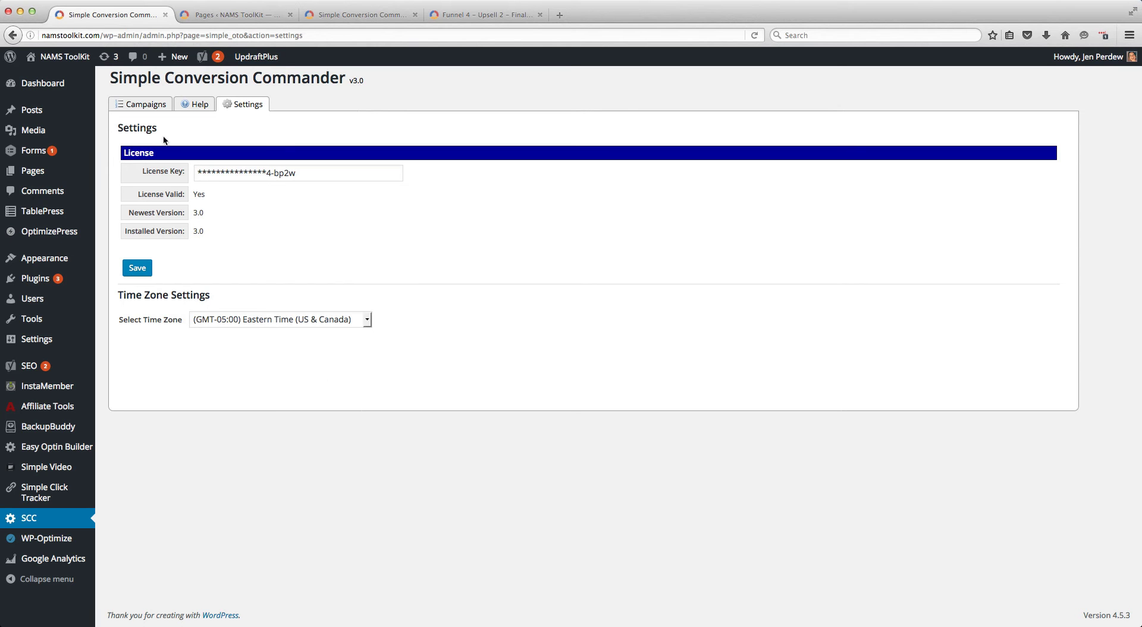
left_click(132, 108)
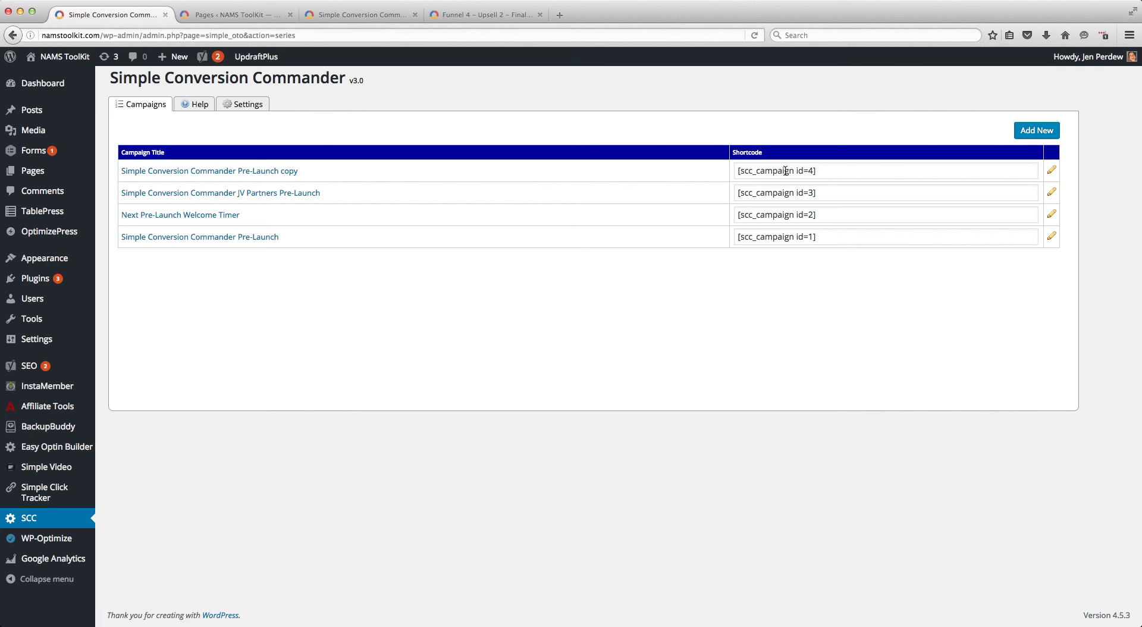
Start a new campaign and title it "SCC Demo Training"
left_click(1034, 132)
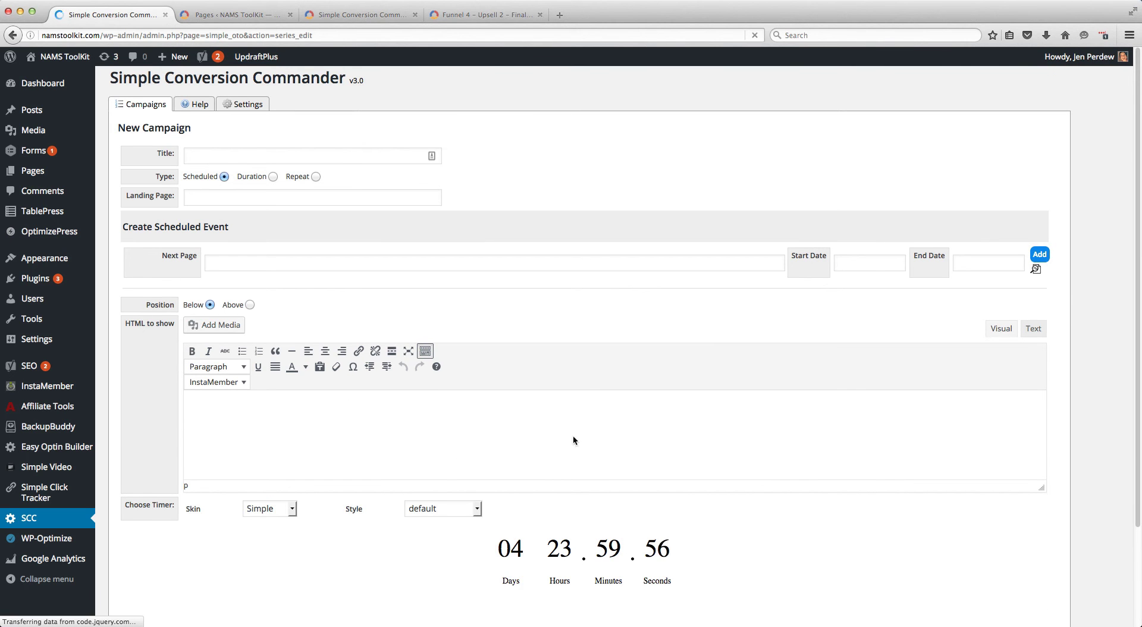
left_click(200, 156)
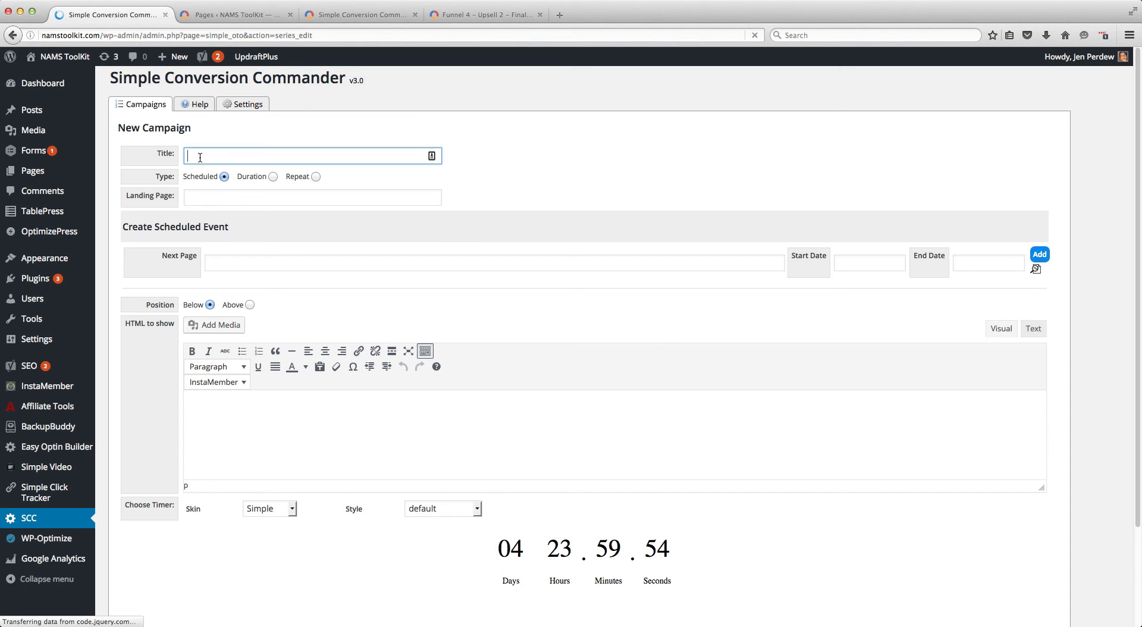
type("SCC Demo Training")
key("Tab")
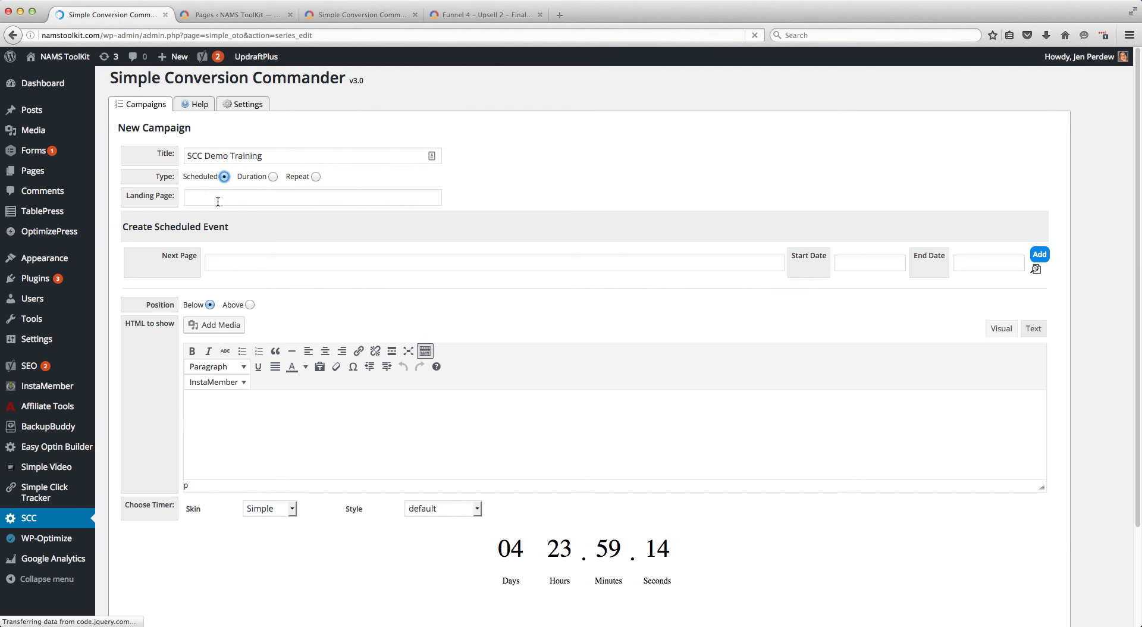
Compare the options of the Duration and Repeat campaign types, including the repeat frequencies, and return the type to Scheduled
left_click(273, 178)
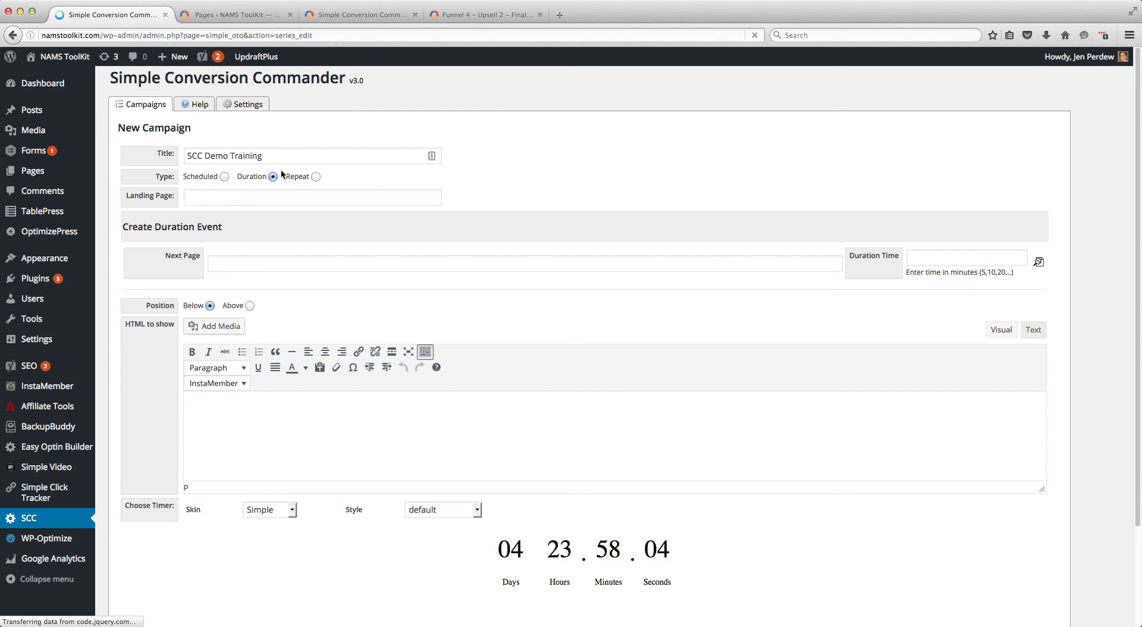
left_click(317, 178)
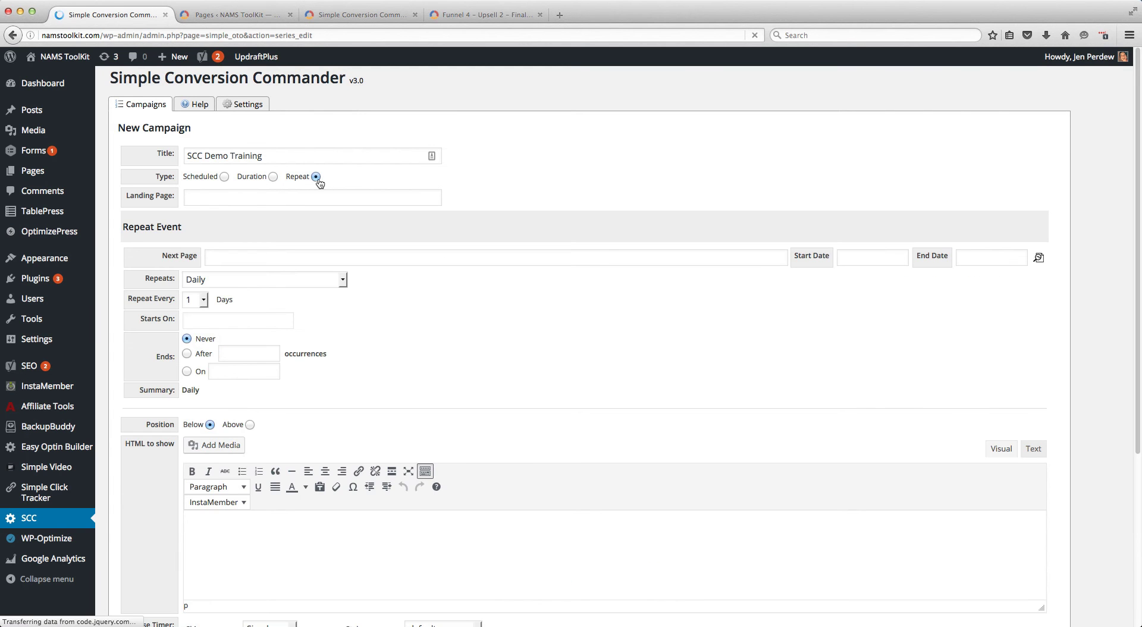
left_click(308, 283)
left_click(309, 283)
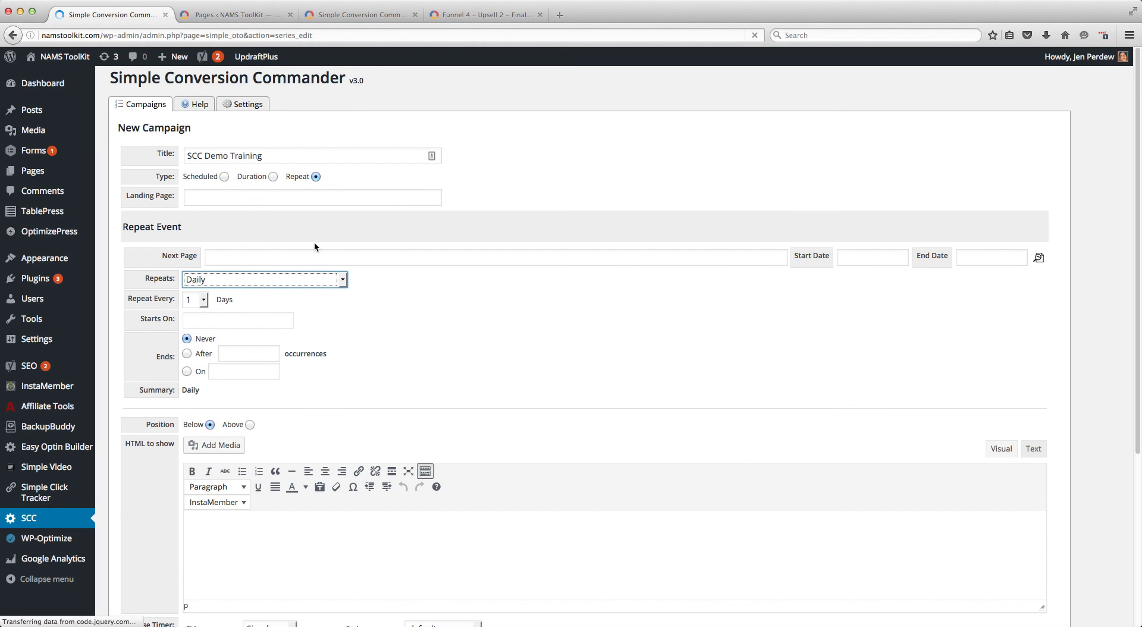
left_click(224, 177)
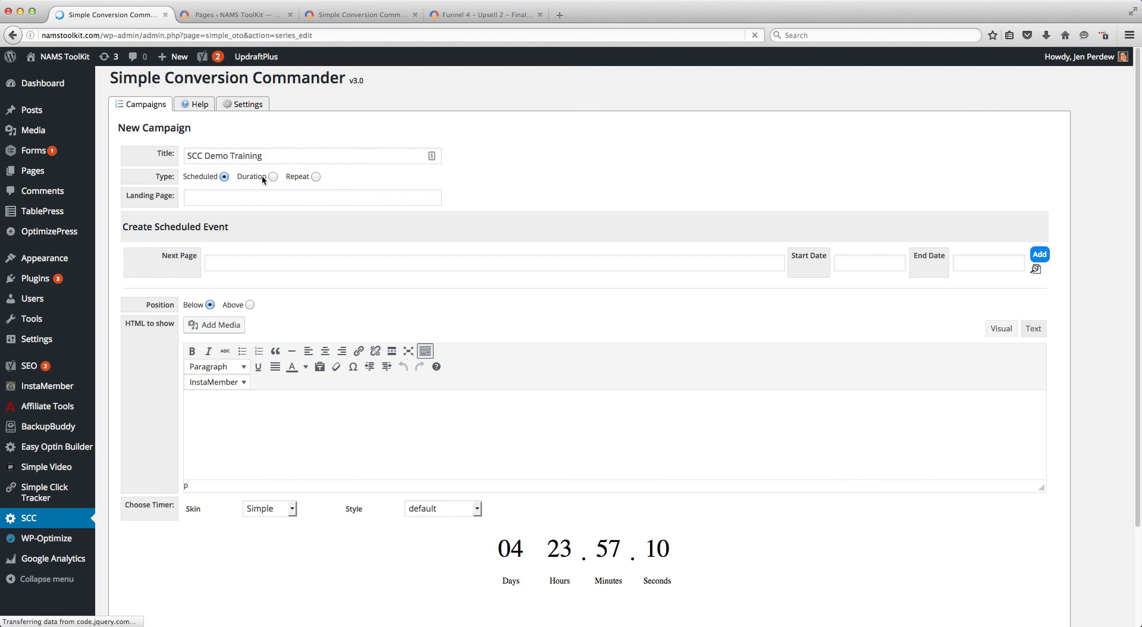
left_click(204, 201)
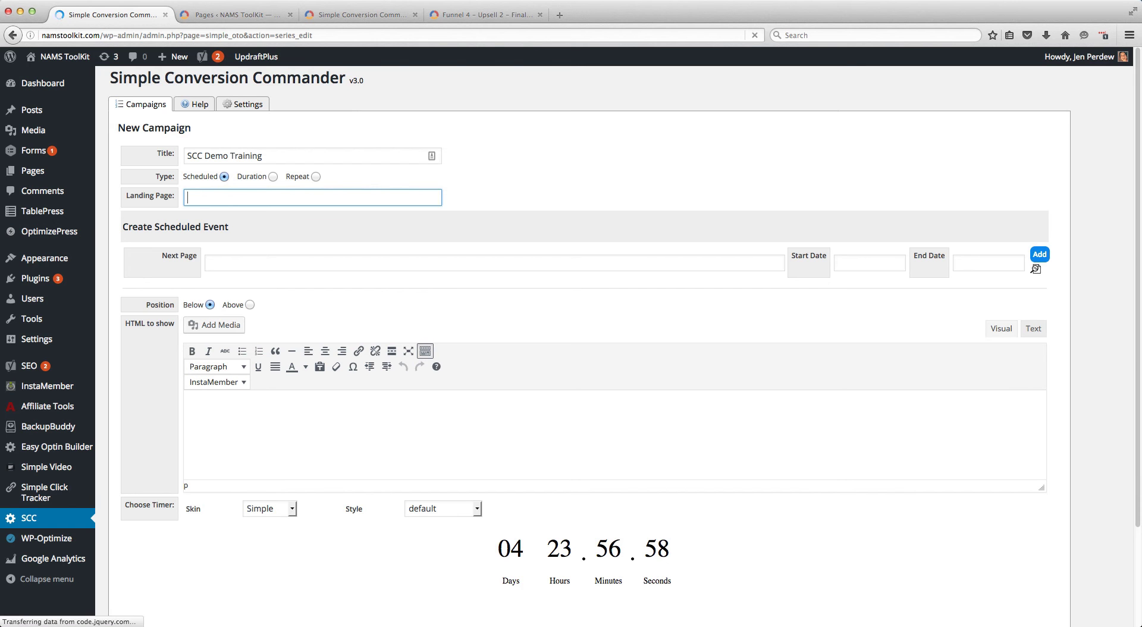
left_click(356, 17)
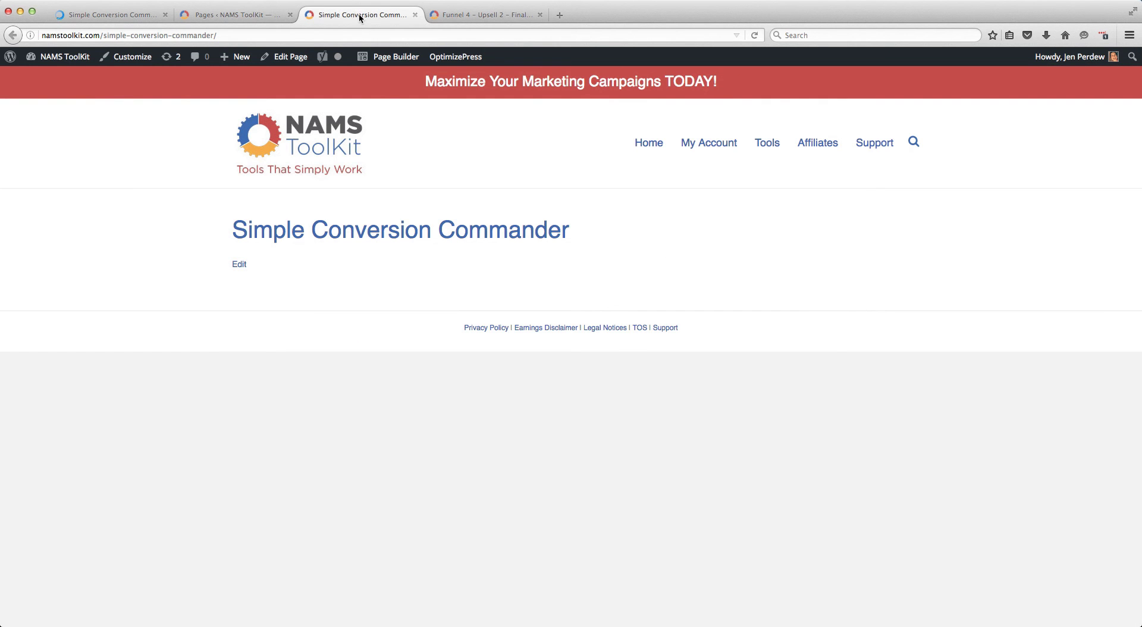
left_click(246, 35)
key("ctrl+c")
left_click(110, 14)
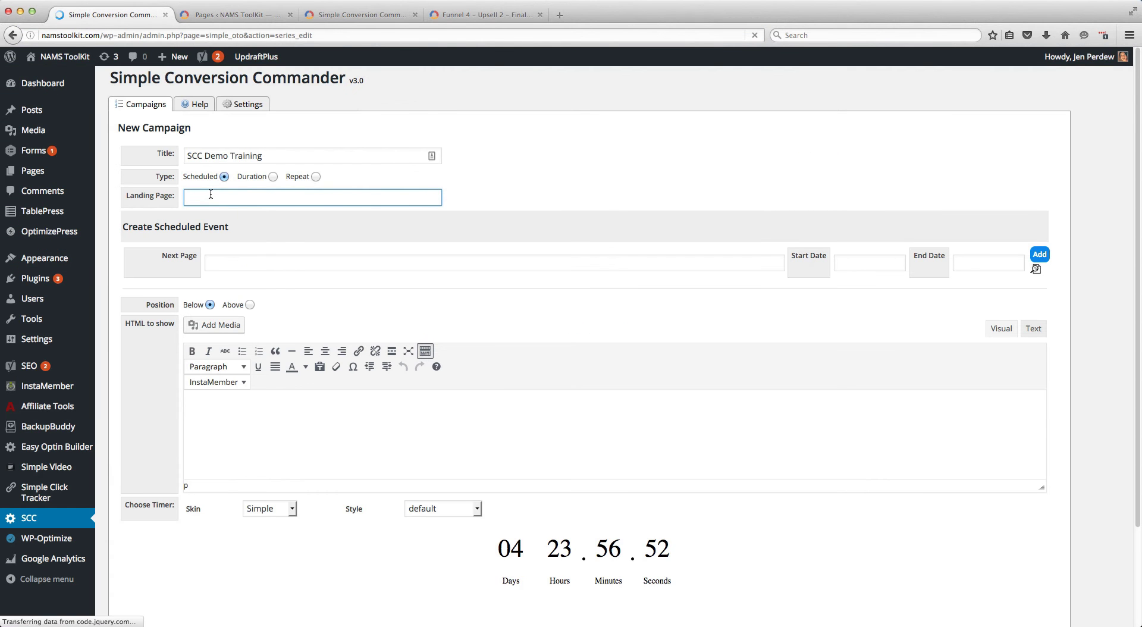
key("ctrl+v")
left_click(232, 261)
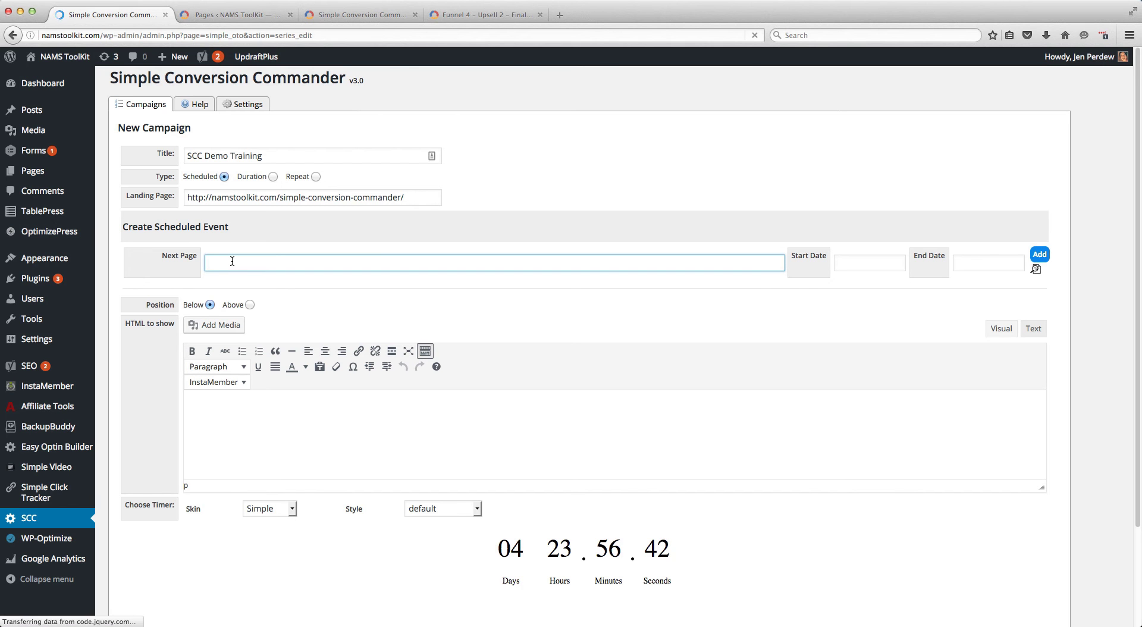
left_click(523, 14)
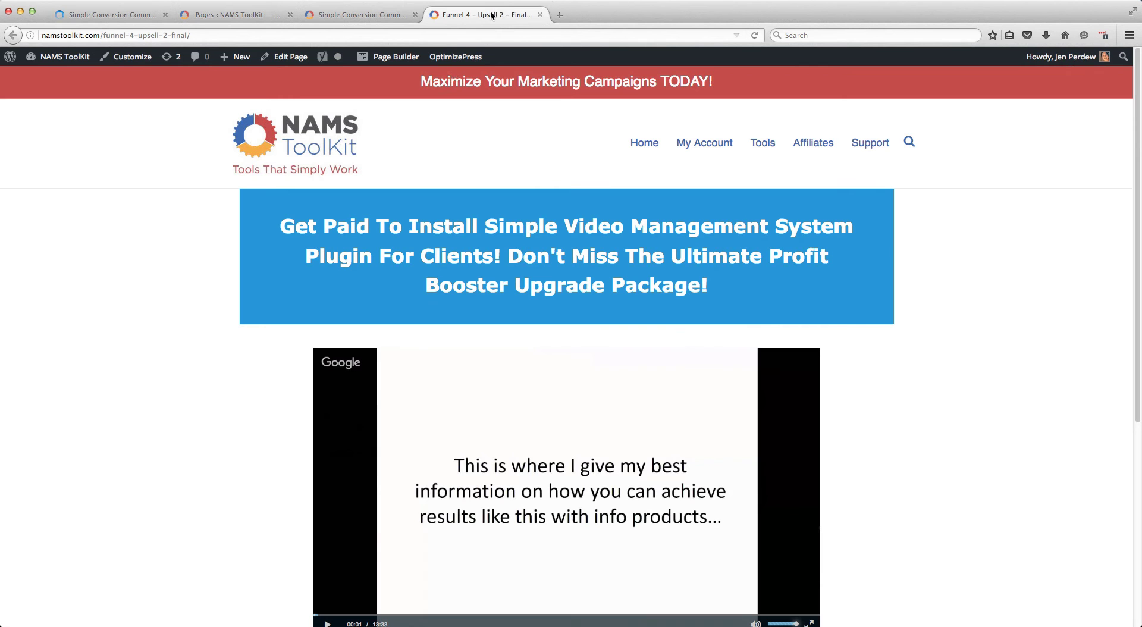
left_click(212, 35)
key("super+c")
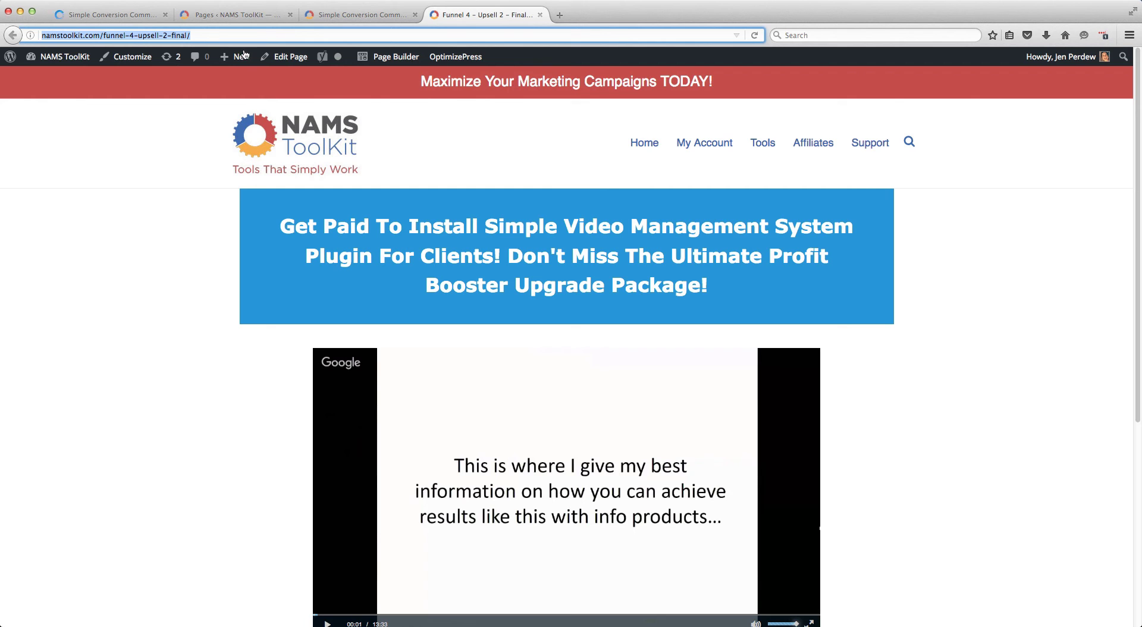
left_click(110, 14)
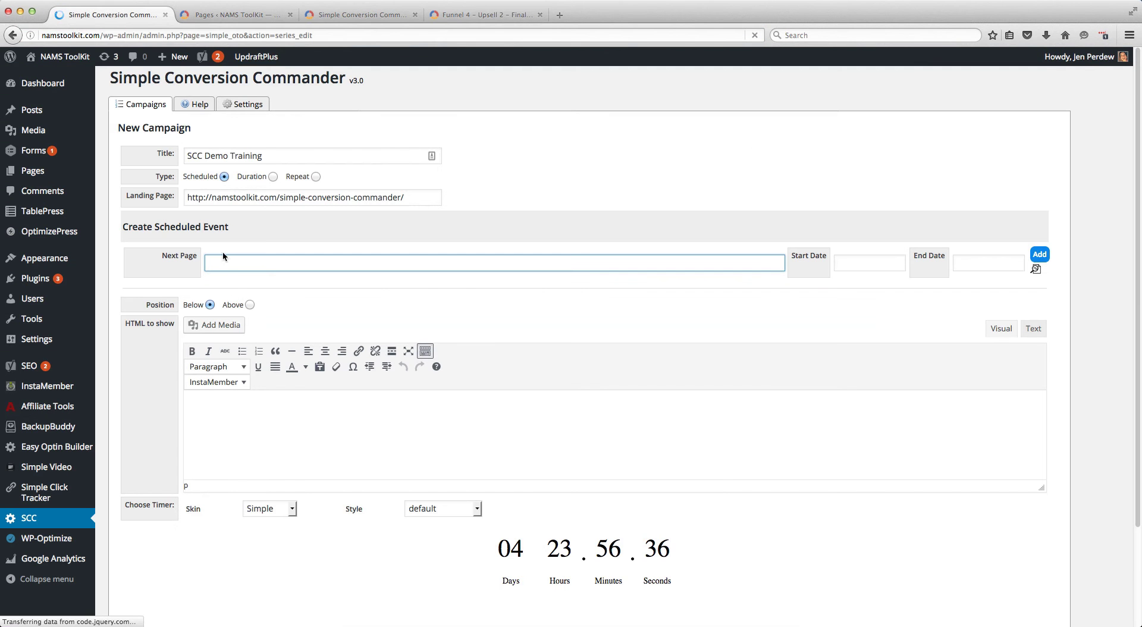
key("super+v")
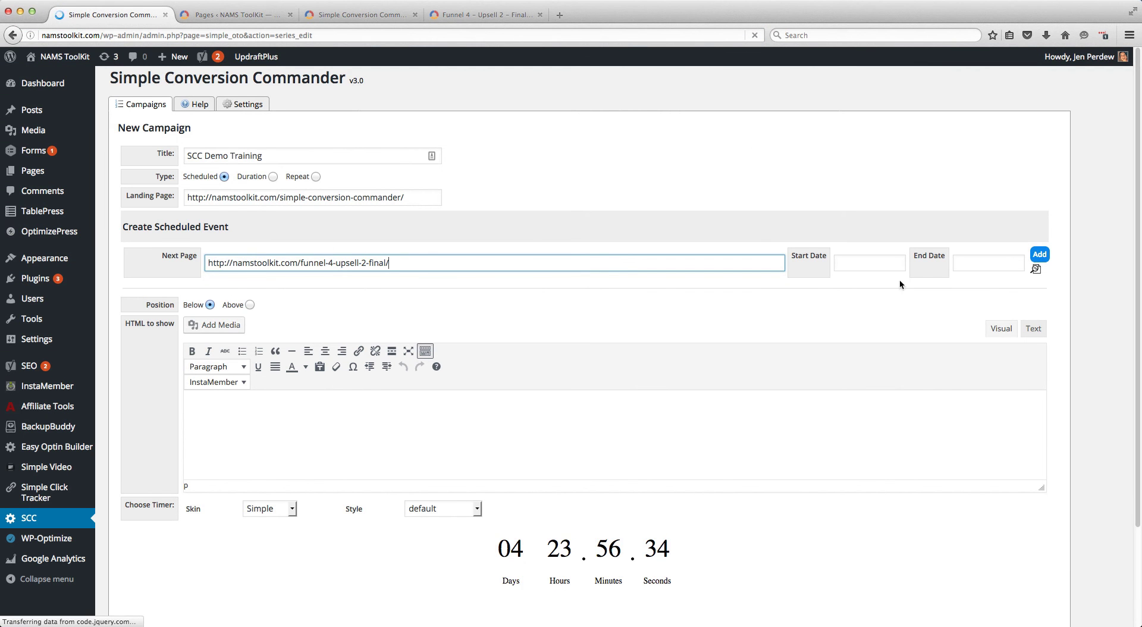
Set the scheduled event's start date to 2016-08-08 at 11:00
left_click(870, 263)
left_click(880, 341)
left_click(896, 434)
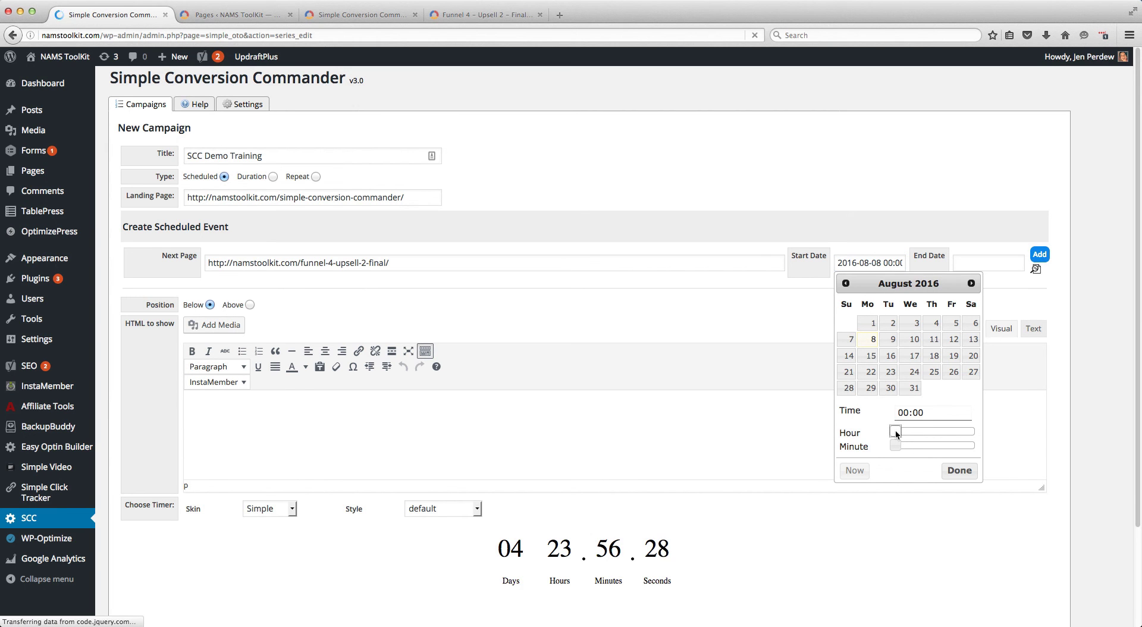
left_click_drag(897, 433, 933, 433)
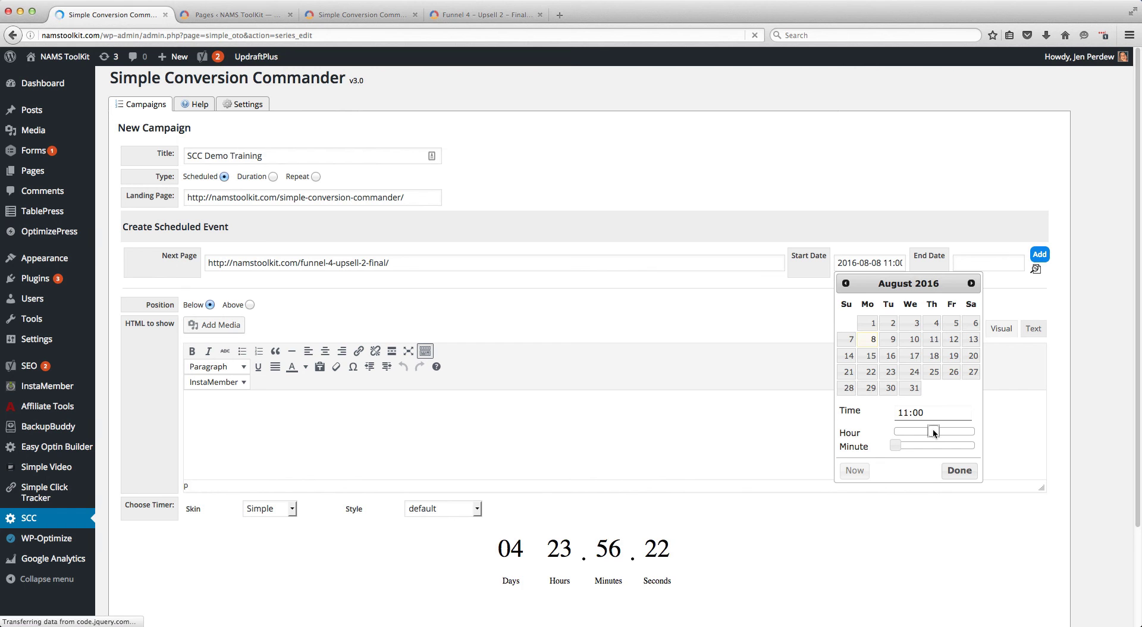
left_click(956, 471)
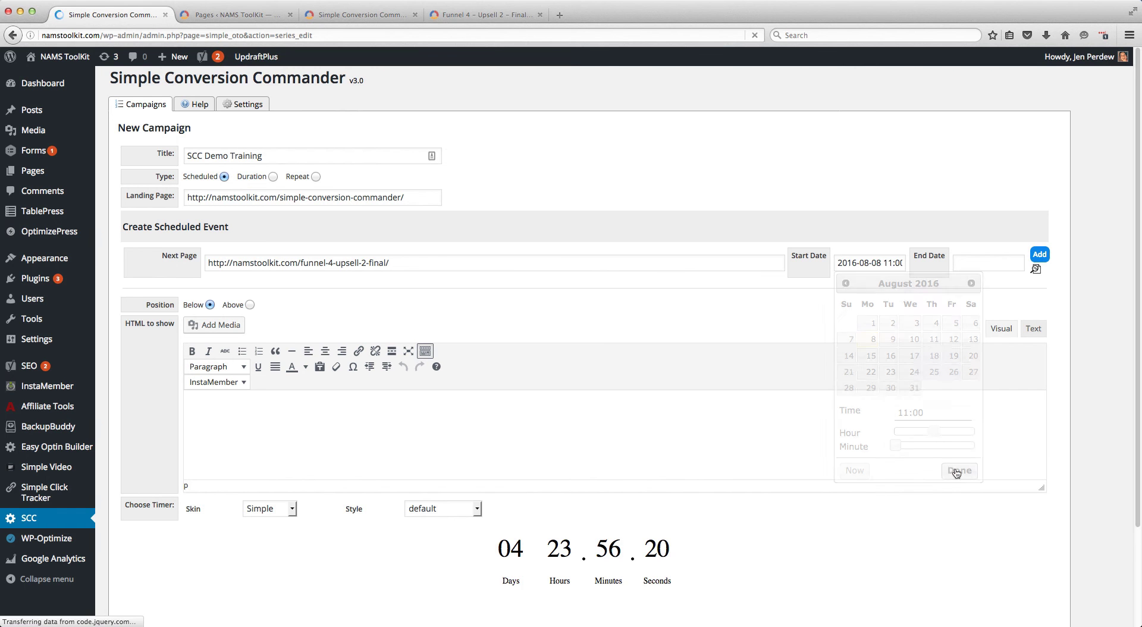
Set the event's end date to 2016-08-09 at 11:00 and add a second, empty event row
left_click(982, 264)
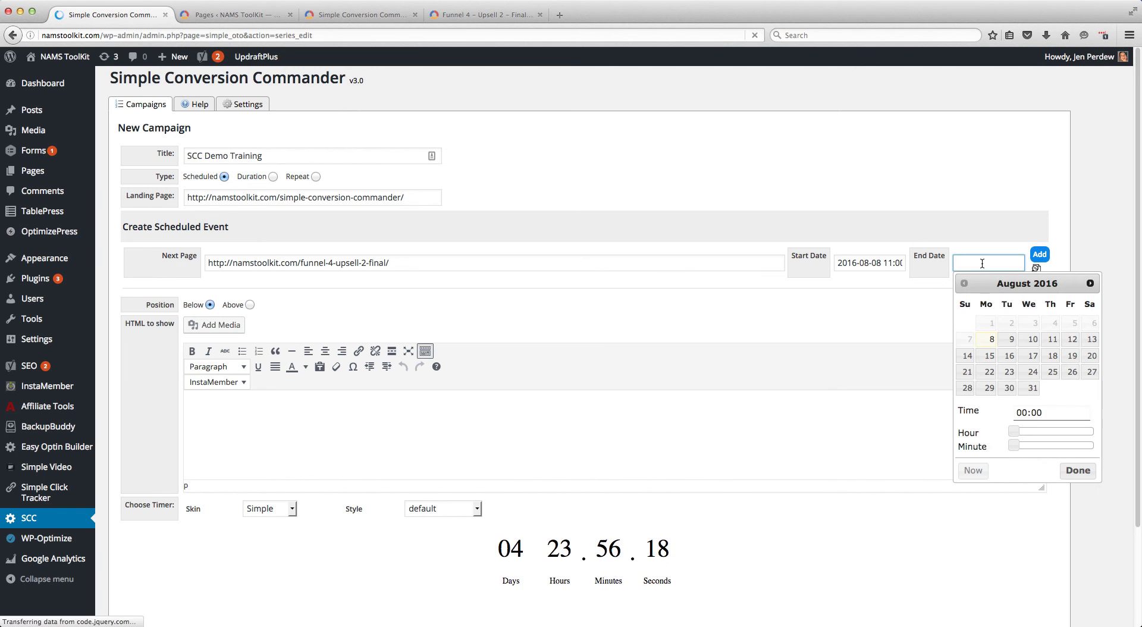
left_click(1009, 340)
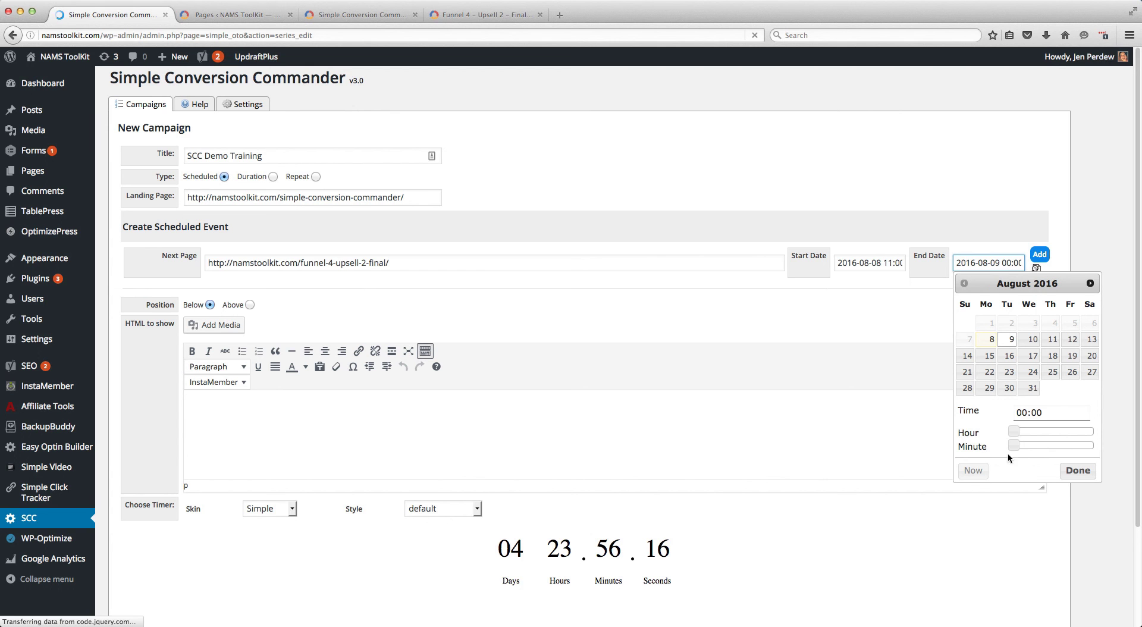
left_click_drag(1013, 431, 1051, 433)
left_click(1077, 471)
left_click(1042, 255)
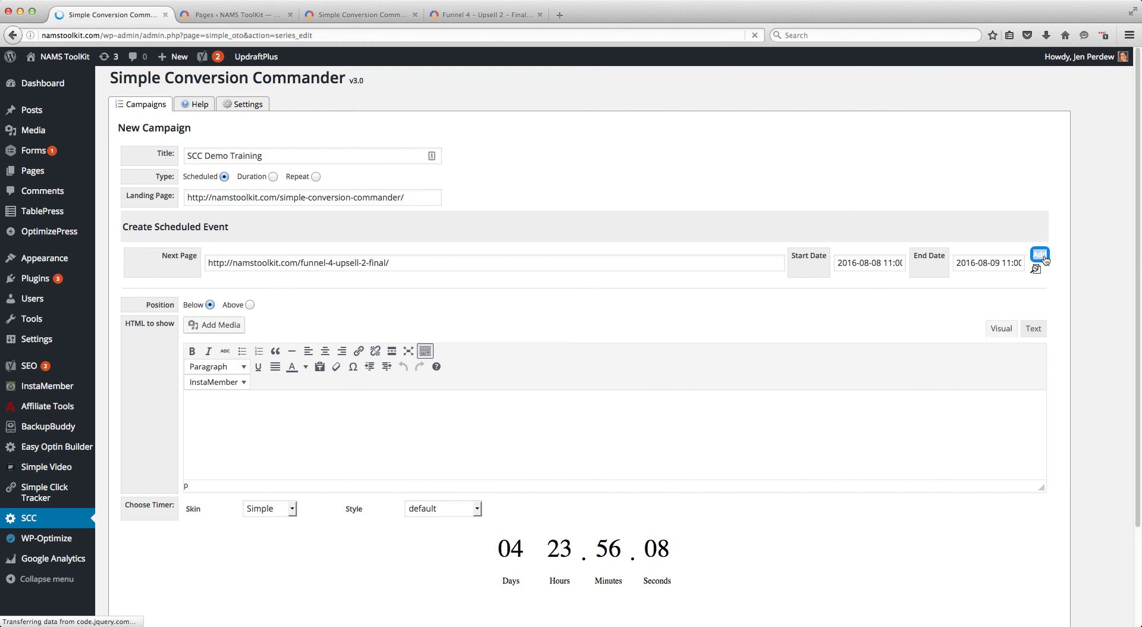
left_click(1042, 255)
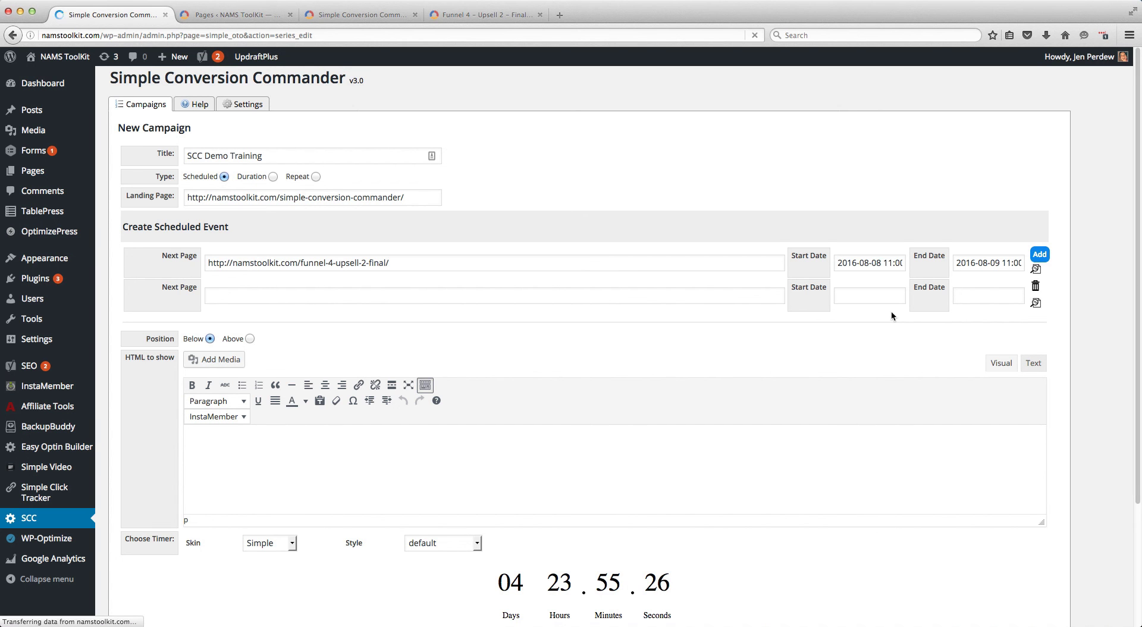
Choose the Circular timer skin with the Red style and save the campaign
scroll(891, 311, "down", 5)
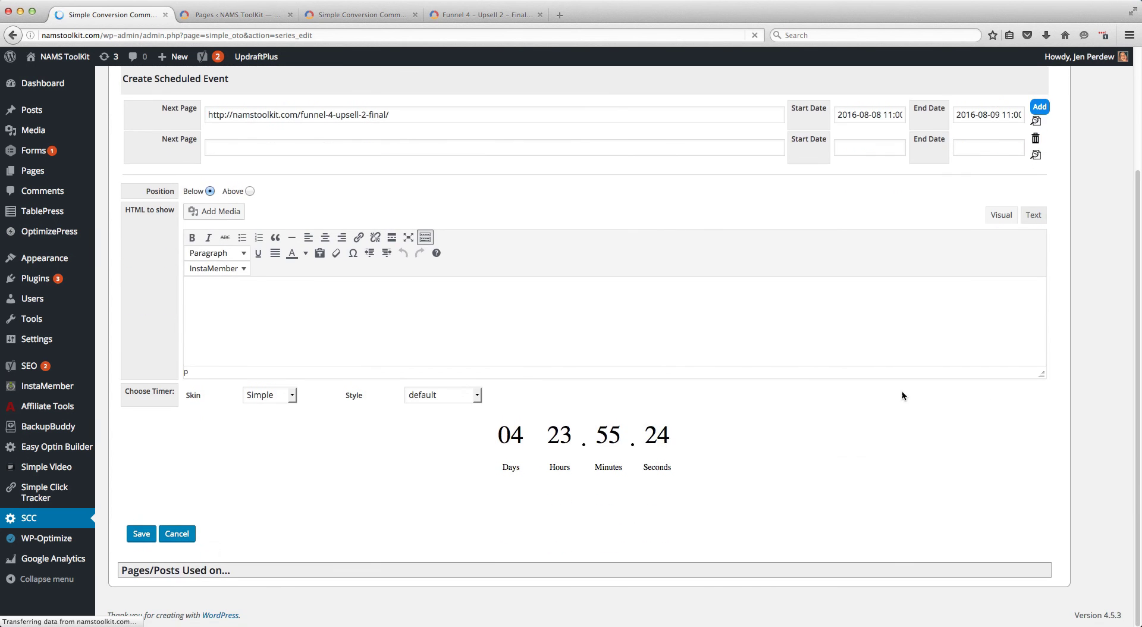
left_click(291, 396)
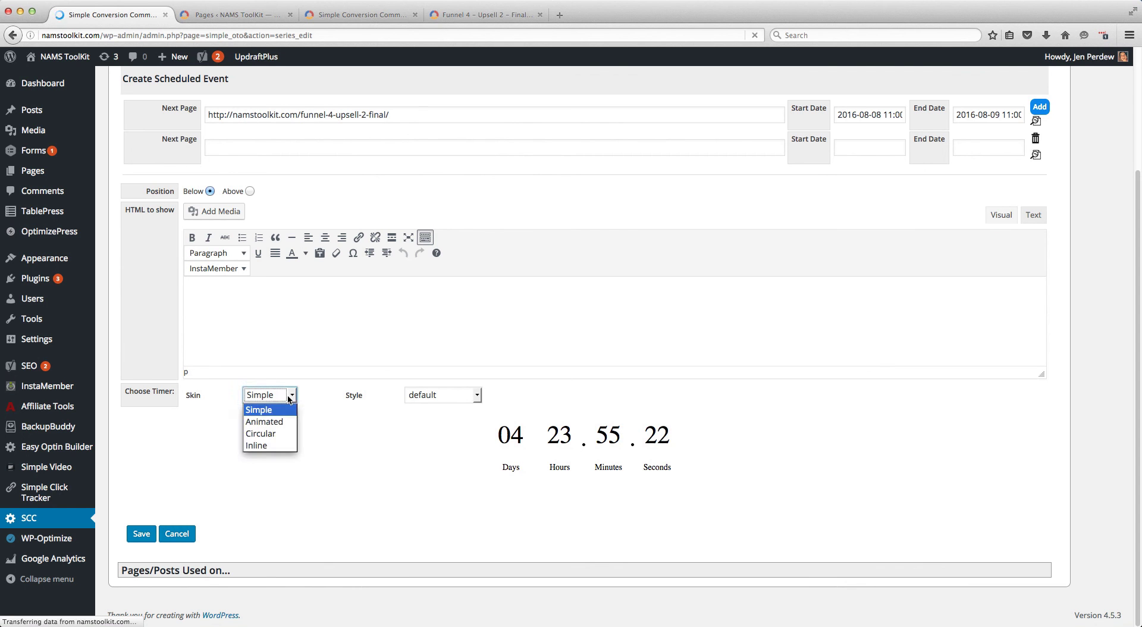
left_click(277, 434)
left_click(467, 395)
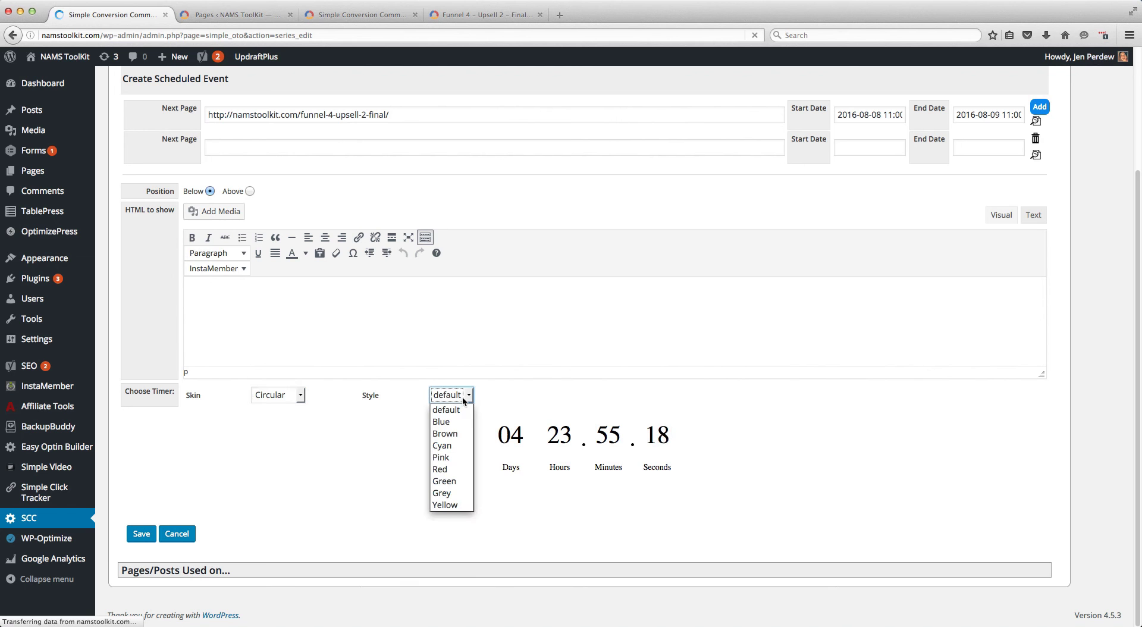
left_click(443, 469)
left_click(141, 532)
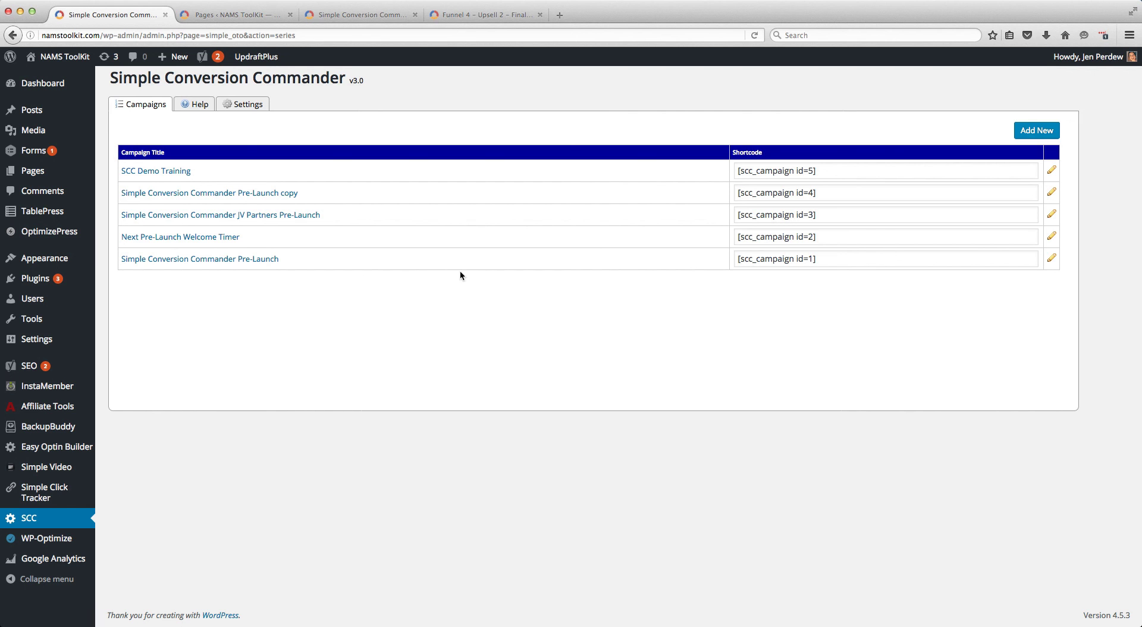
Copy the SCC Demo Training shortcode [scc_campaign id=5] into the Simple Conversion Commander page's content in text mode and update the page
mouse_move(831, 173)
left_mouse_down()
mouse_move(796, 172)
mouse_move(833, 174)
left_mouse_up()
key("super+c")
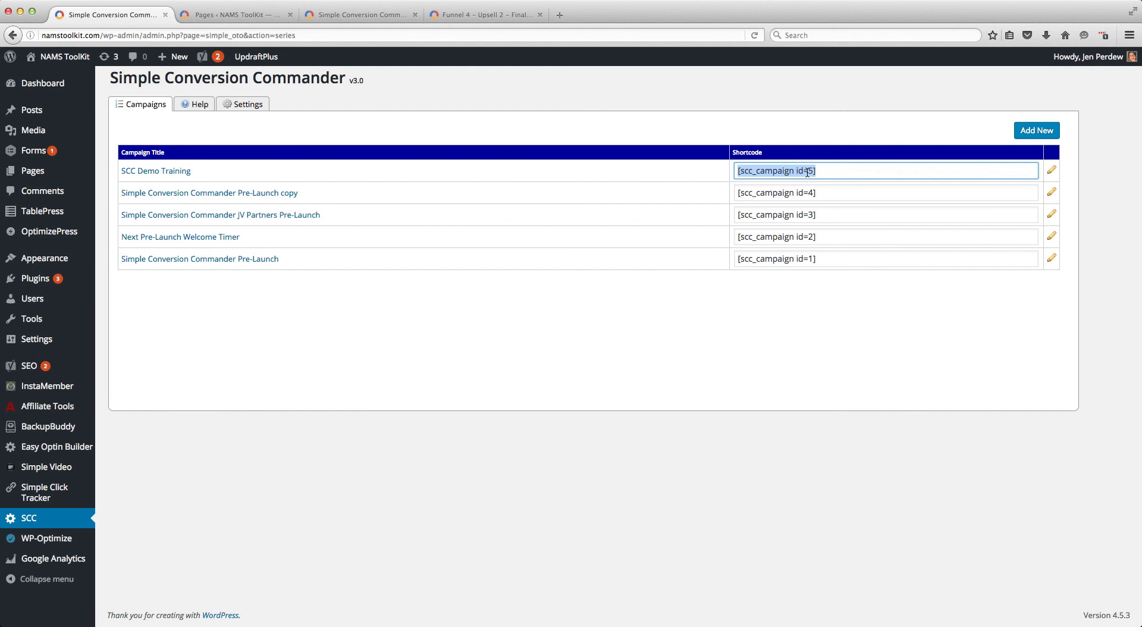
left_click(348, 16)
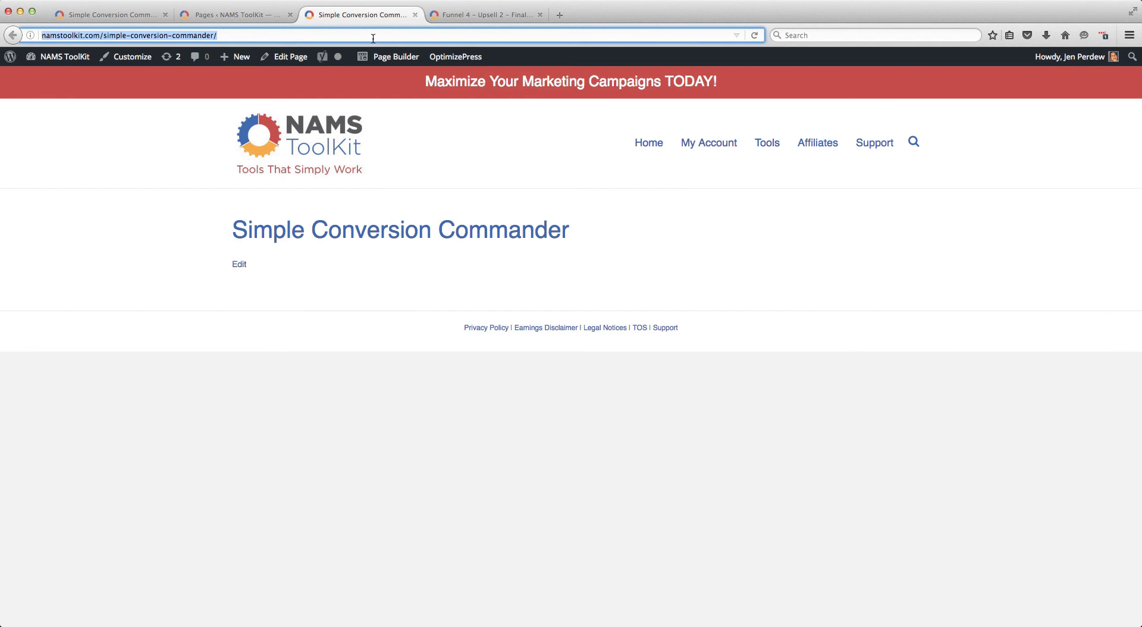
left_click(288, 62)
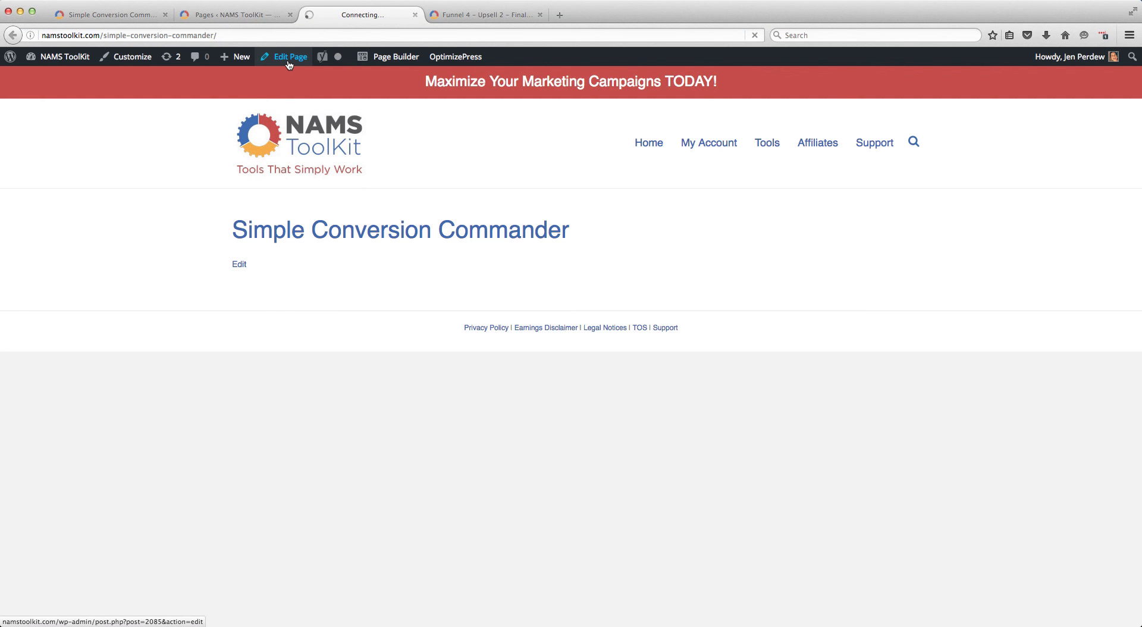
mouse_move(289, 64)
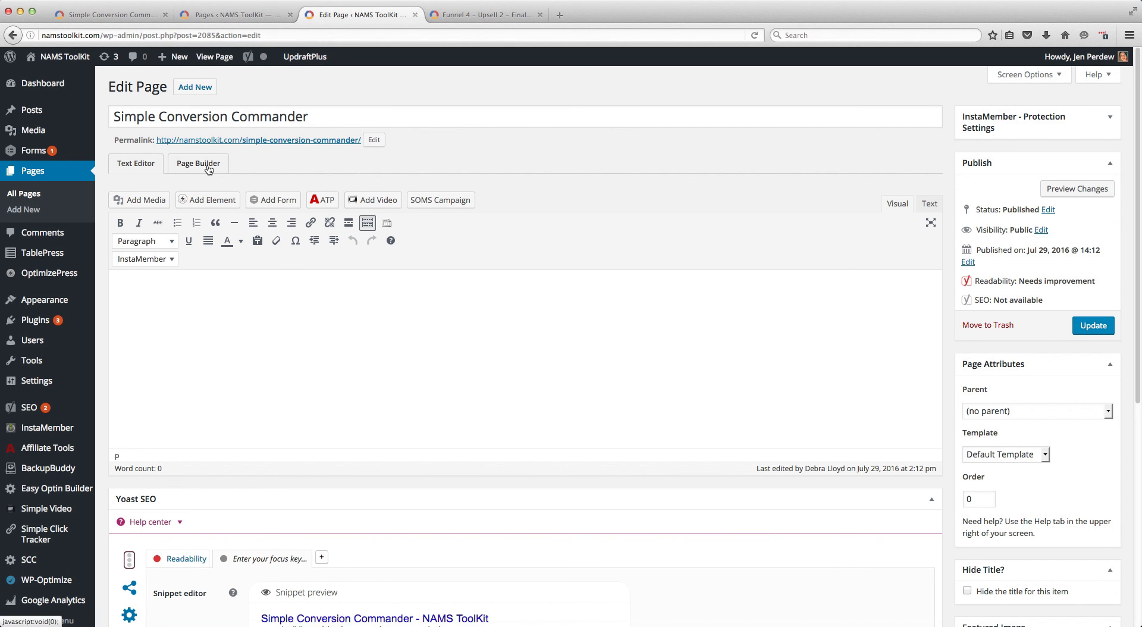
left_click(929, 204)
key("super+v")
left_click(1085, 332)
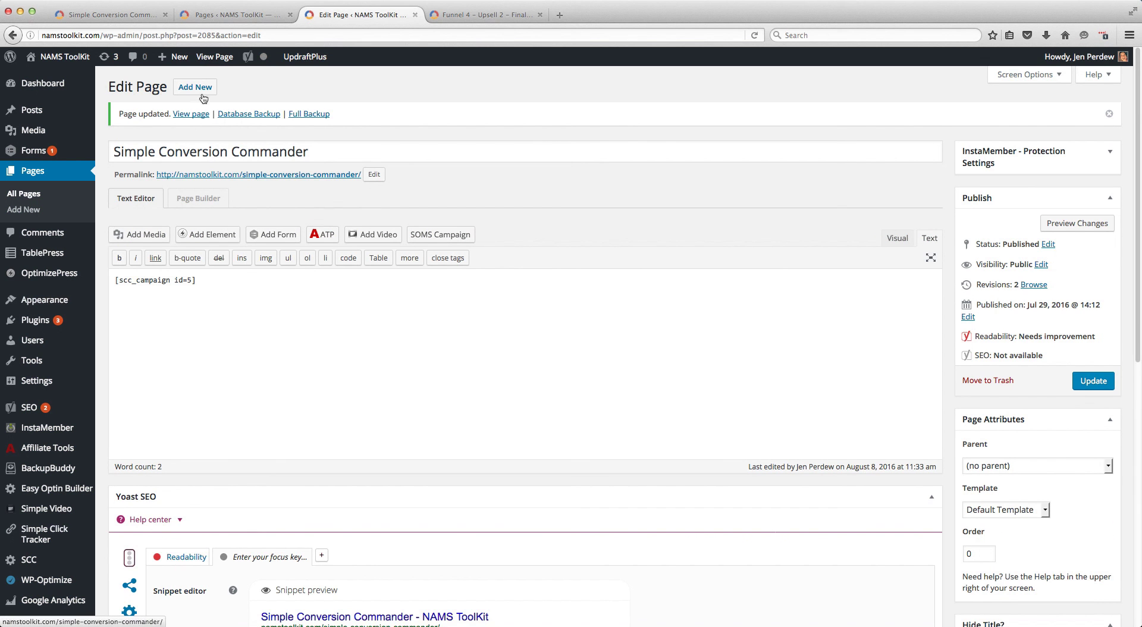
View the updated Simple Conversion Commander page live to check its countdown timer
left_click(190, 114, "super")
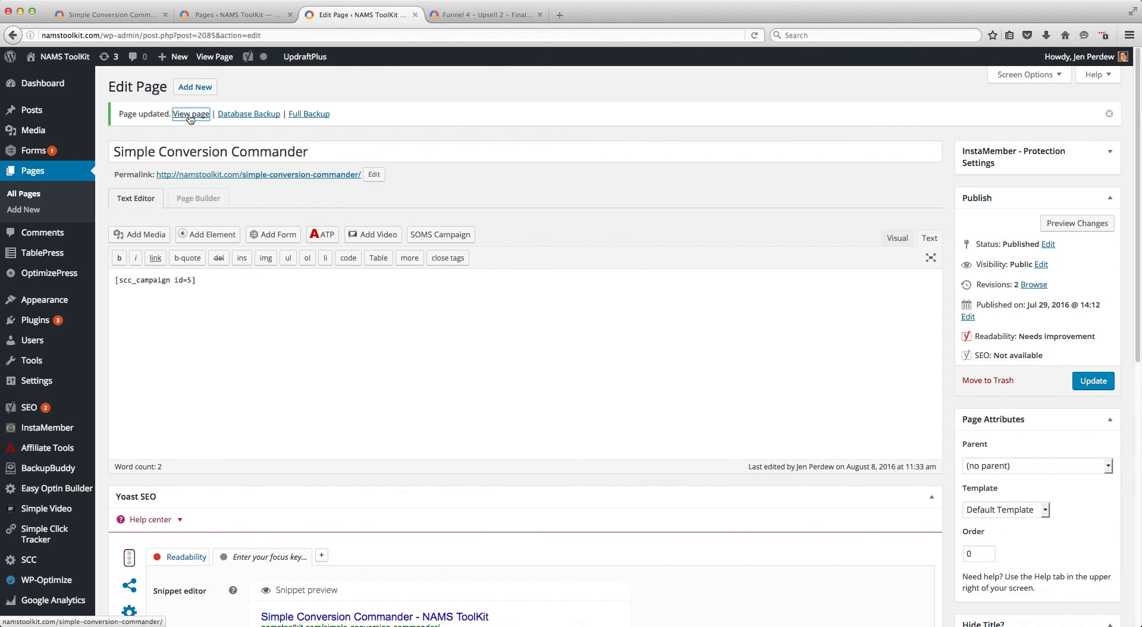
left_click(491, 15)
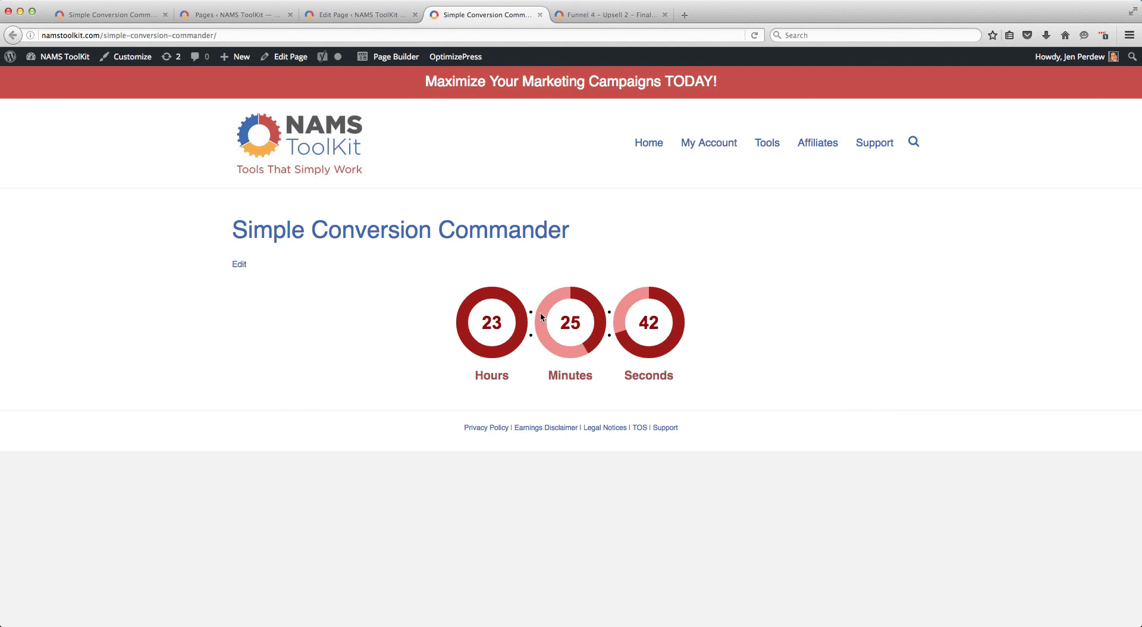
Reopen the SCC Demo Training campaign, set the event's end date to 2016-08-08 at 11:35 and save the campaign
left_click(345, 19)
left_click(107, 15)
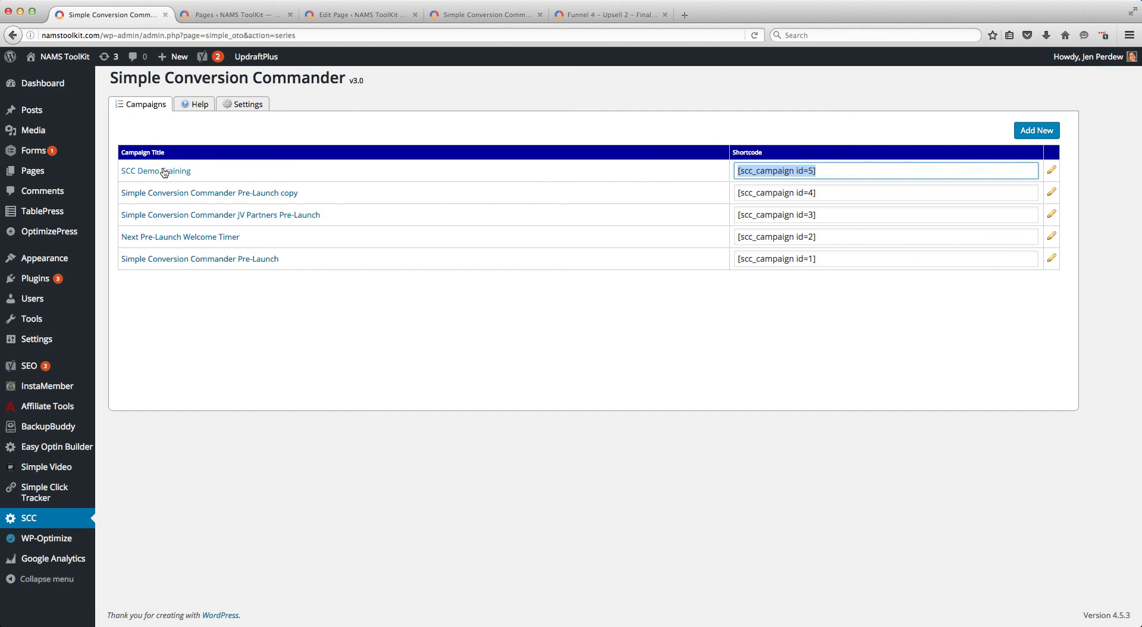
left_click(165, 171)
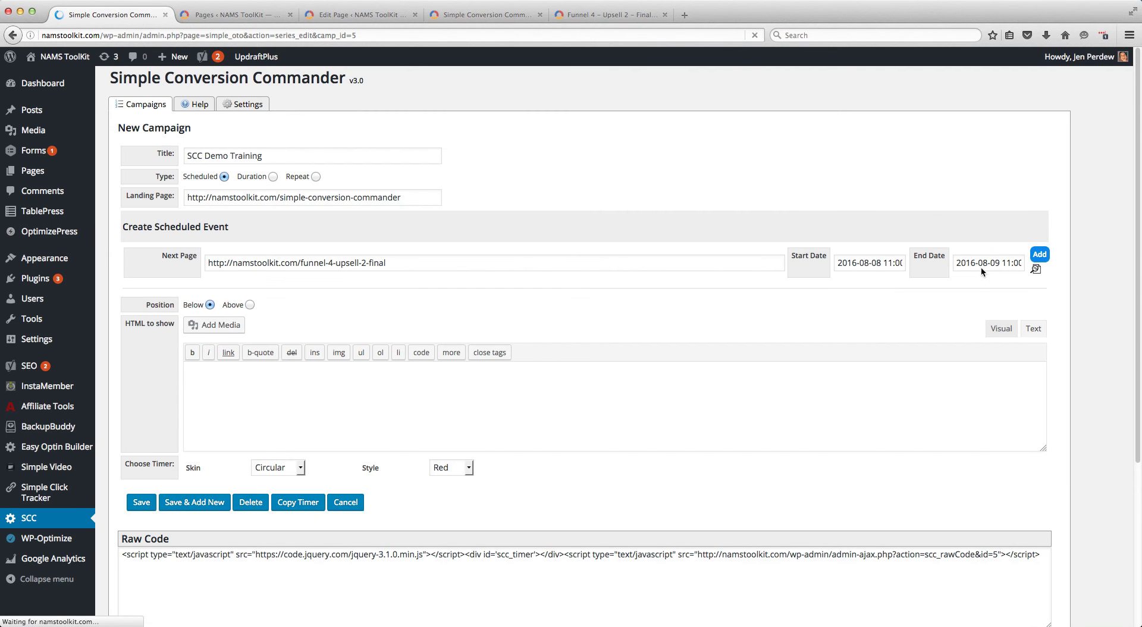
left_click(990, 264)
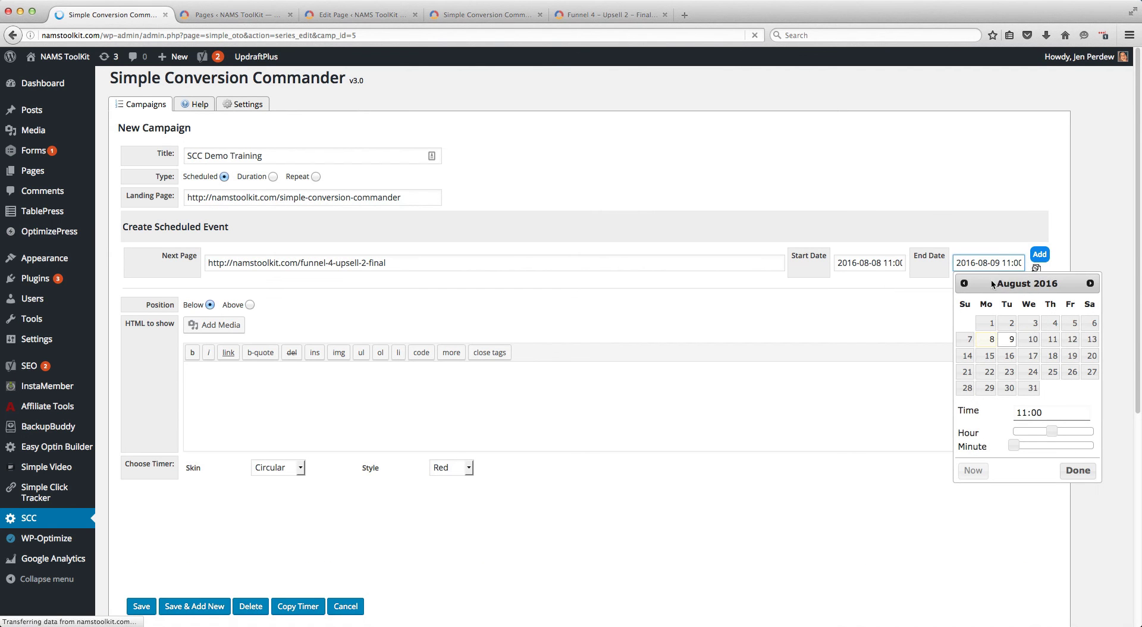
left_click(991, 339)
mouse_move(1051, 433)
left_mouse_down()
mouse_move(1014, 434)
mouse_move(1052, 432)
mouse_move(1040, 446)
mouse_move(1062, 446)
left_mouse_up()
left_click(1013, 446)
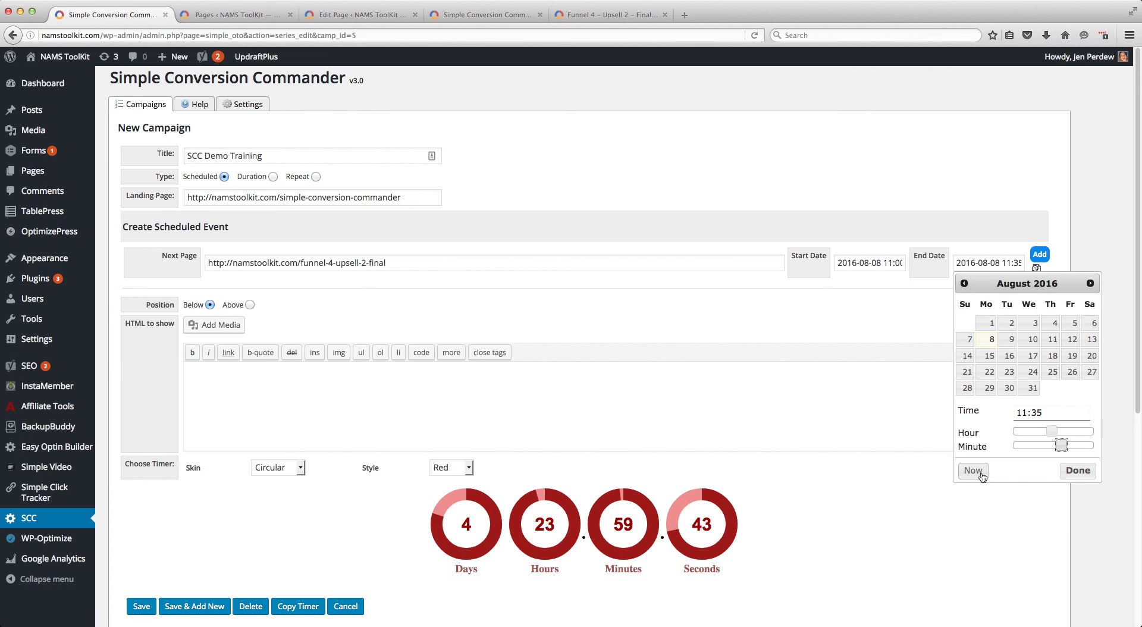
left_click(1071, 471)
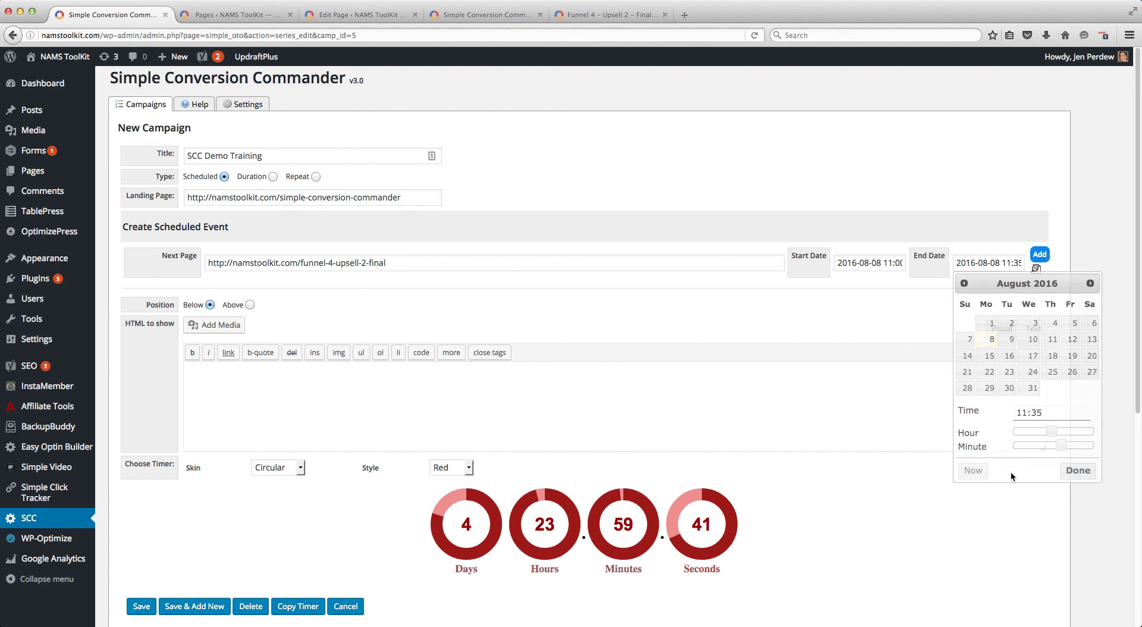
left_click(149, 604)
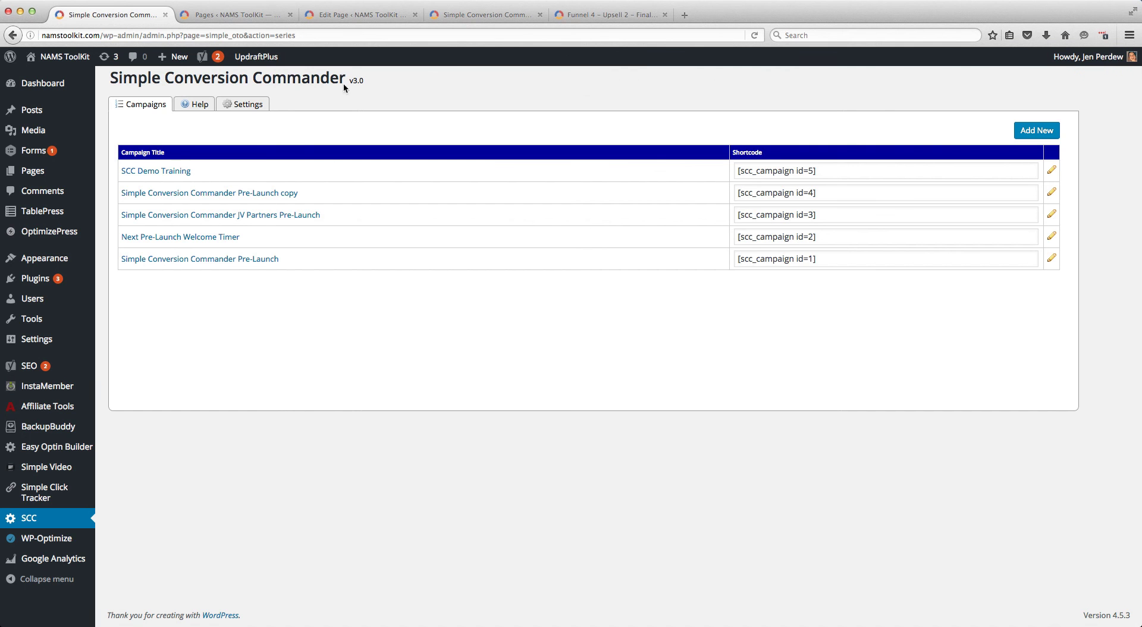
Reload the live Simple Conversion Commander page to test the redirect of the expired event
left_click(464, 14)
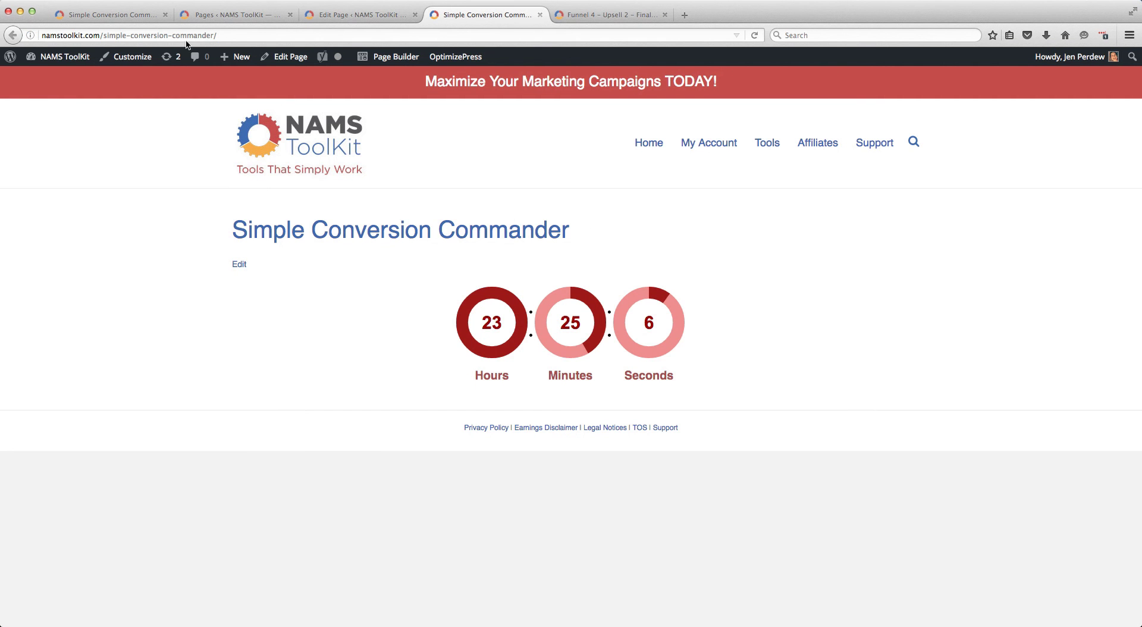
left_click(755, 35)
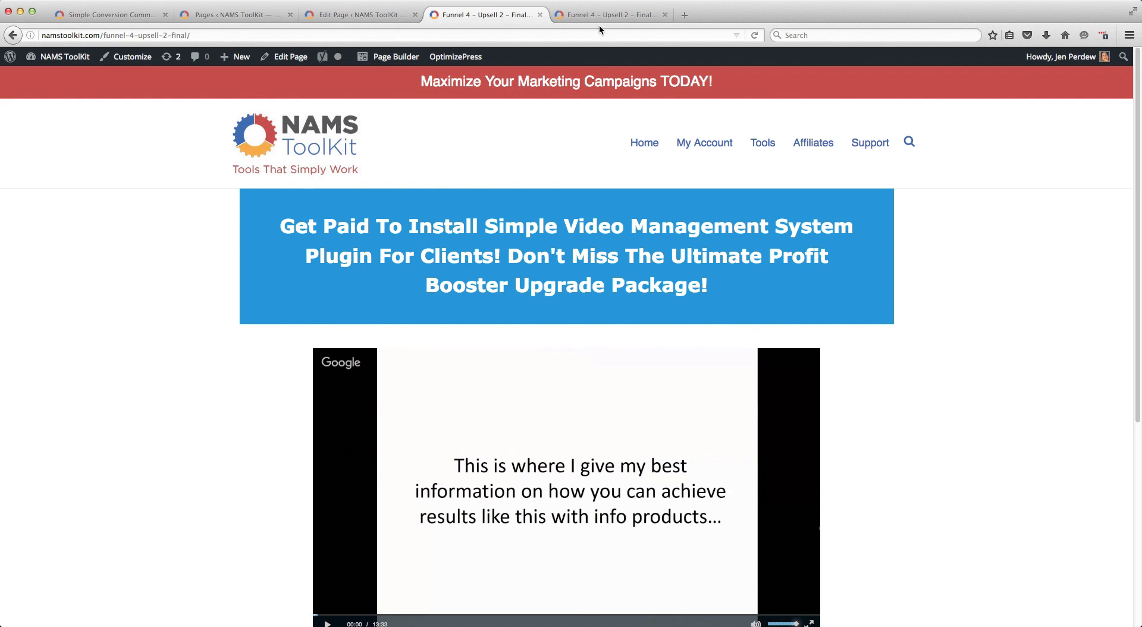
Return to the campaign list and reopen the SCC Demo Training campaign for editing
left_click(97, 15)
left_click(146, 172)
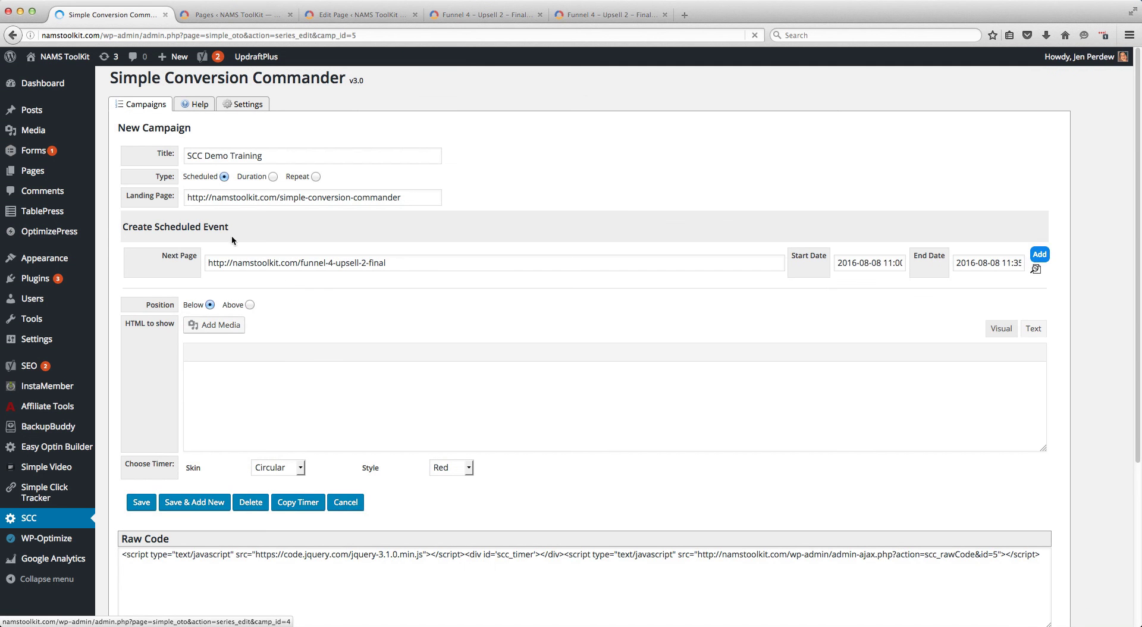
scroll(265, 395, "down", 5)
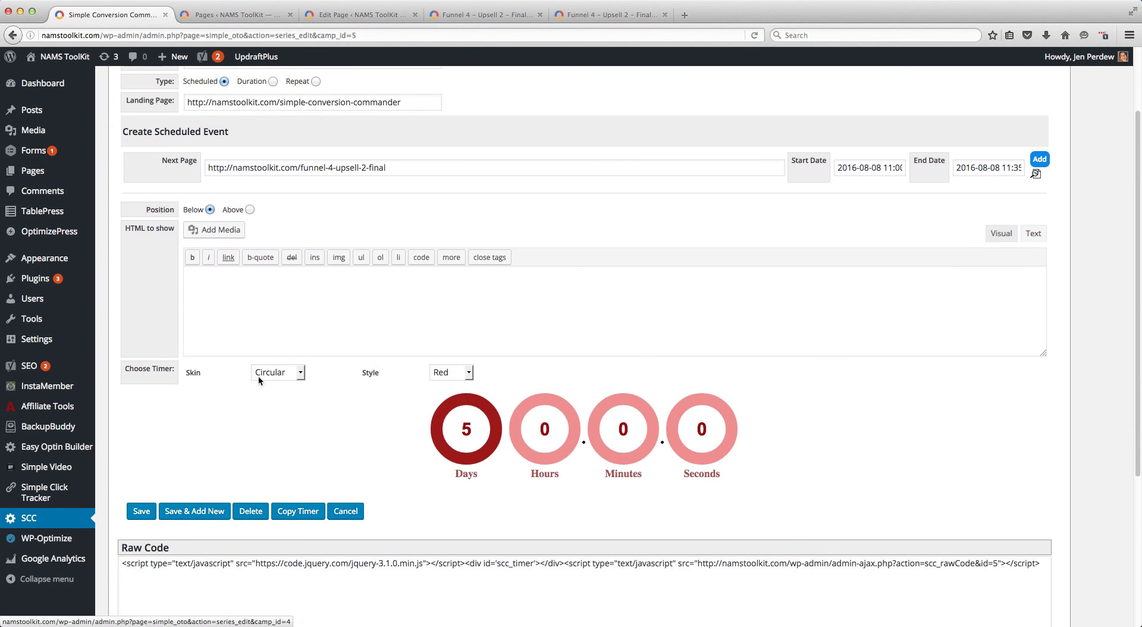
scroll(210, 389, "down", 1)
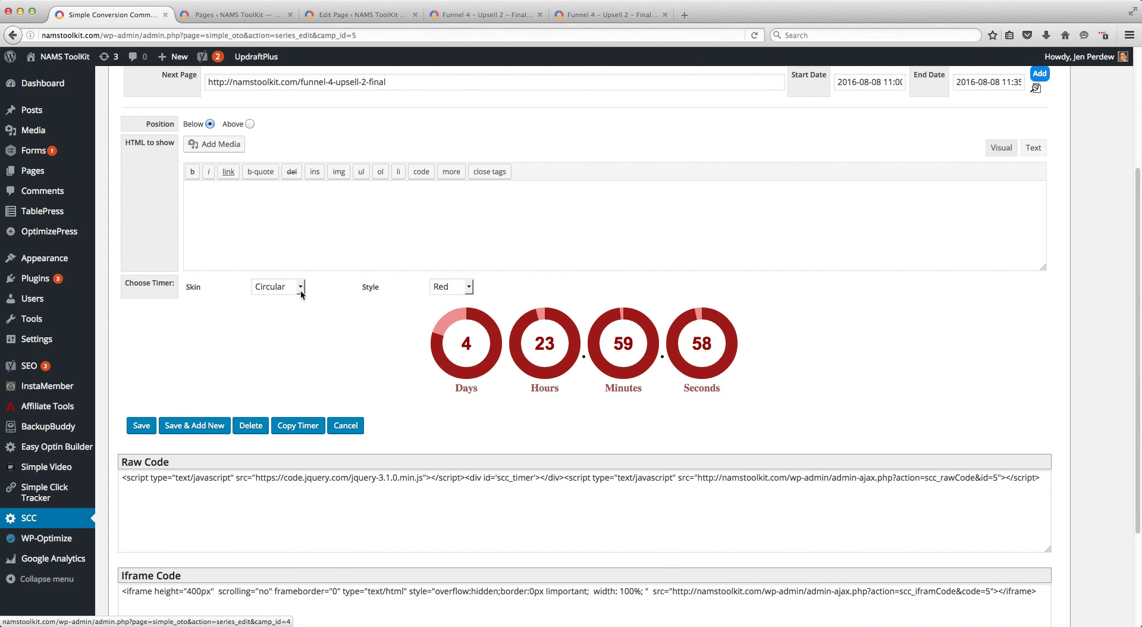
Try the Simple timer skin with the elegant-white style
left_click(300, 287)
left_click(273, 304)
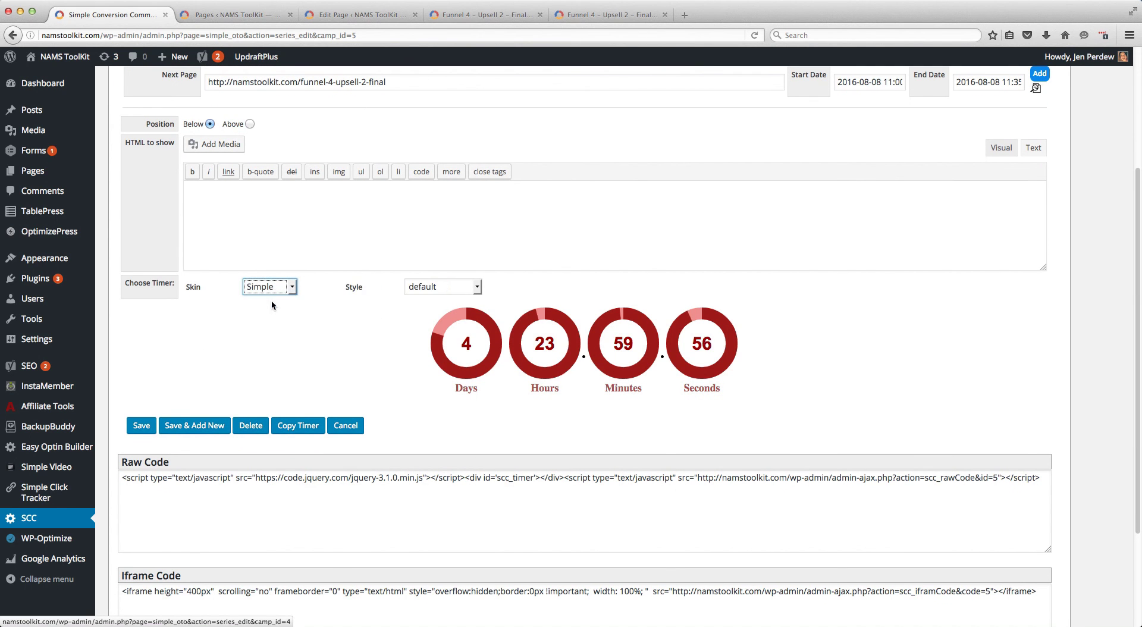
left_click(439, 287)
left_click(293, 341)
left_click(463, 287)
left_click(429, 325)
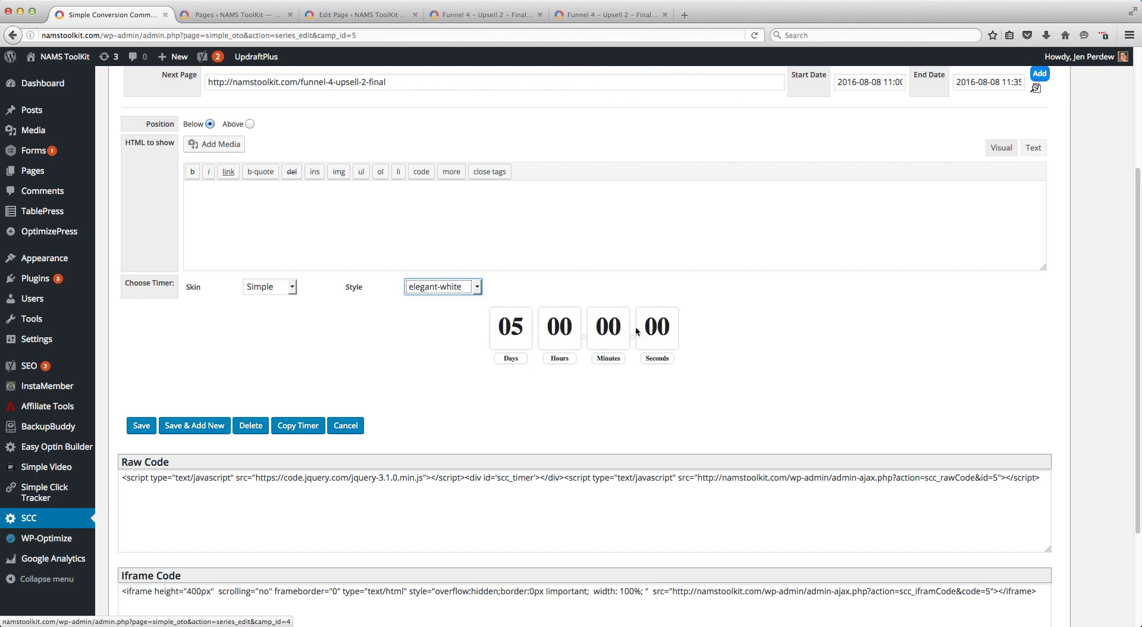
Preview the metallic-orange and metallic-gray styles of the Simple timer skin
left_click(476, 288)
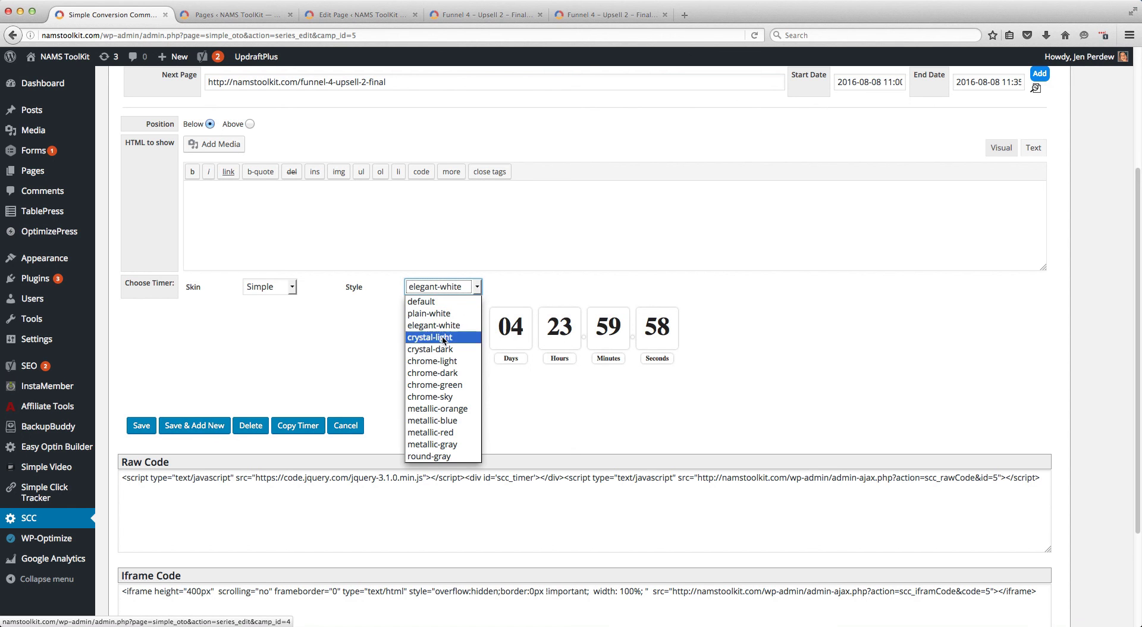
left_click(444, 409)
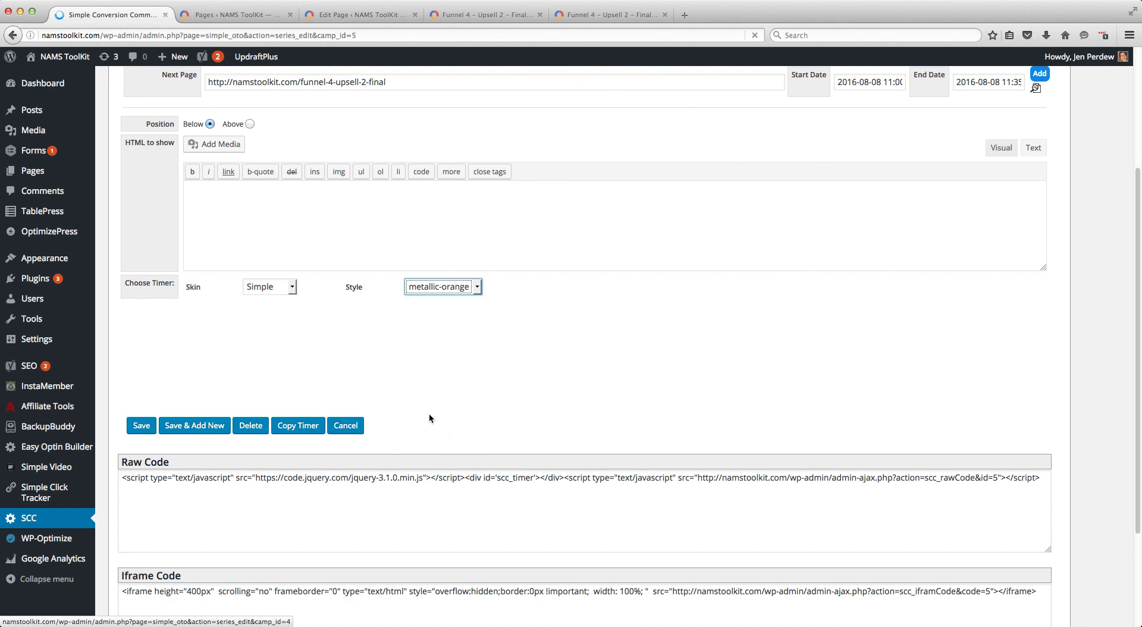
left_click(476, 288)
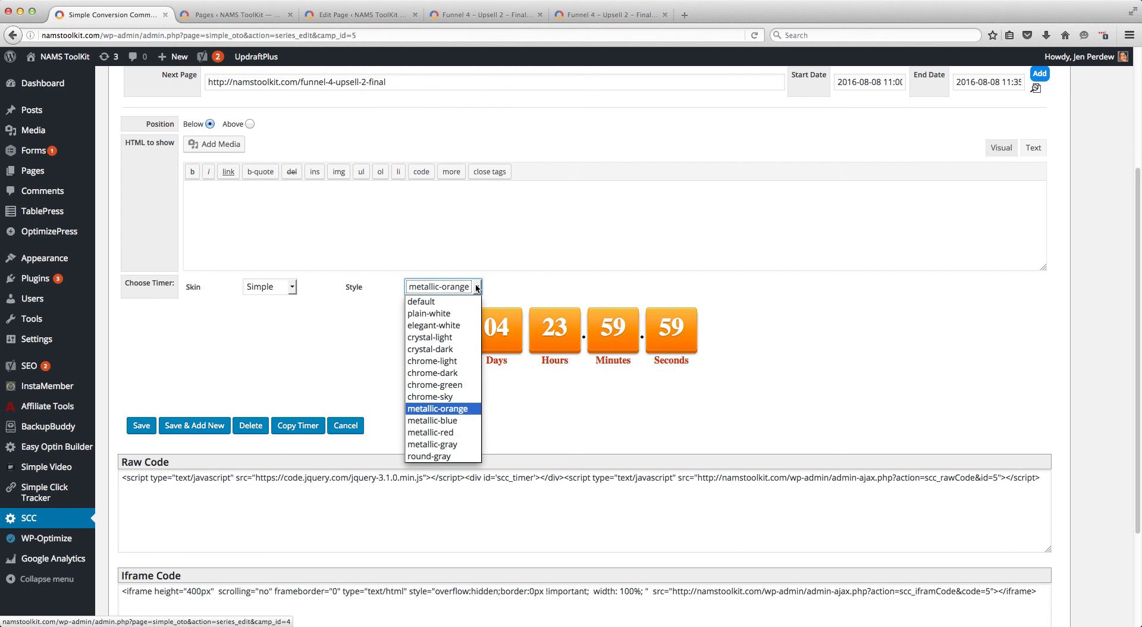
left_click(440, 445)
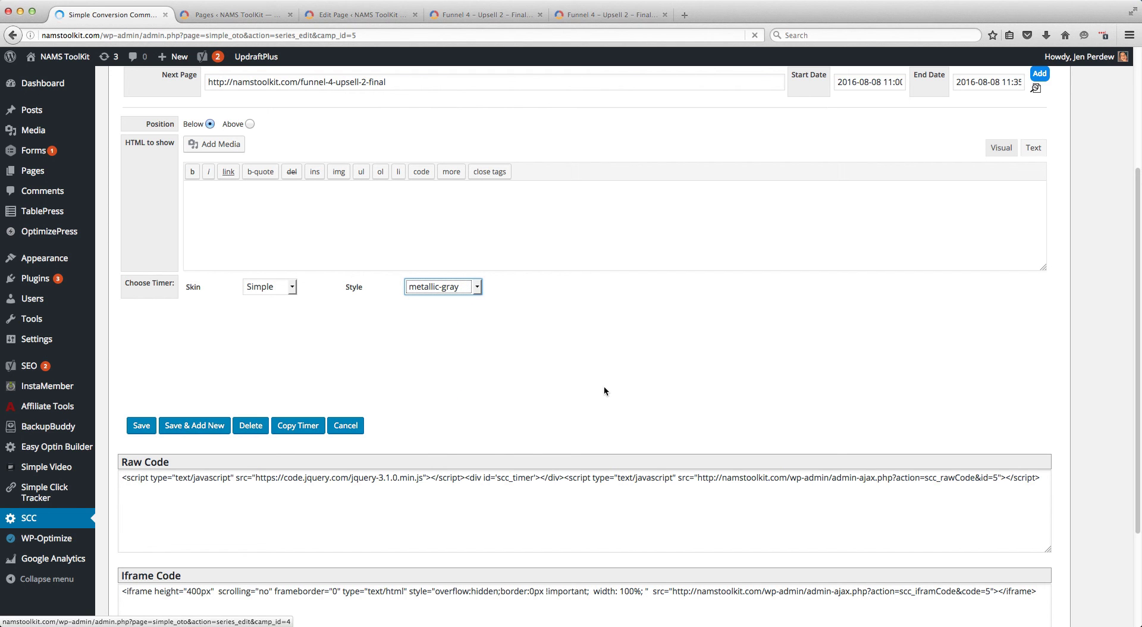
left_click(477, 288)
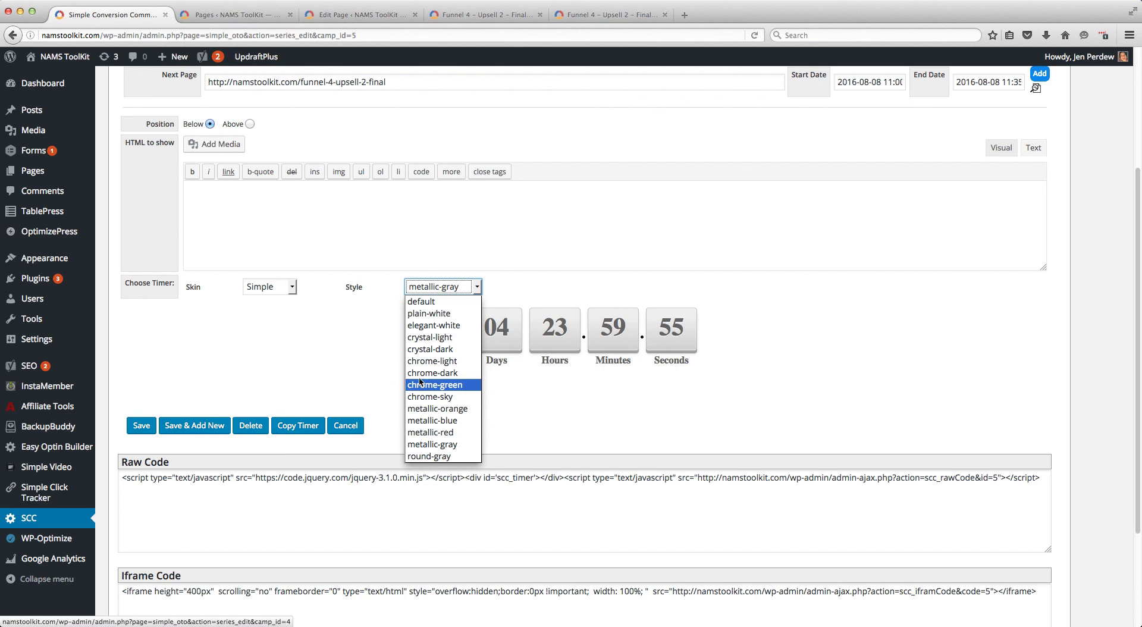
left_click(386, 404)
Choose the Circular timer skin with the Cyan style
left_click(287, 291)
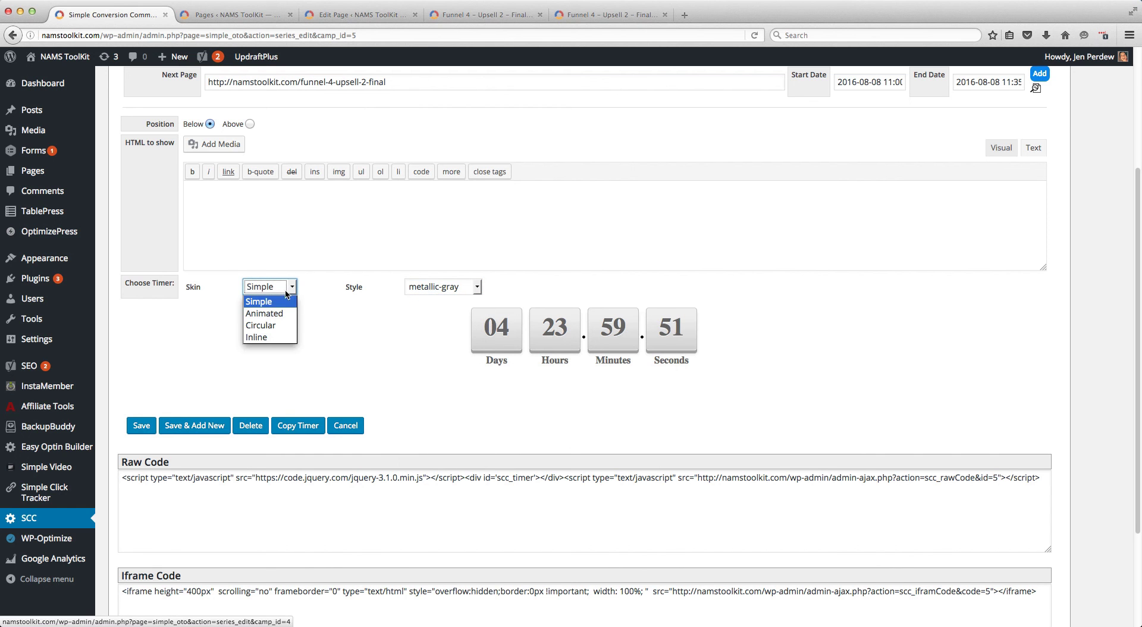
left_click(270, 326)
left_click(455, 287)
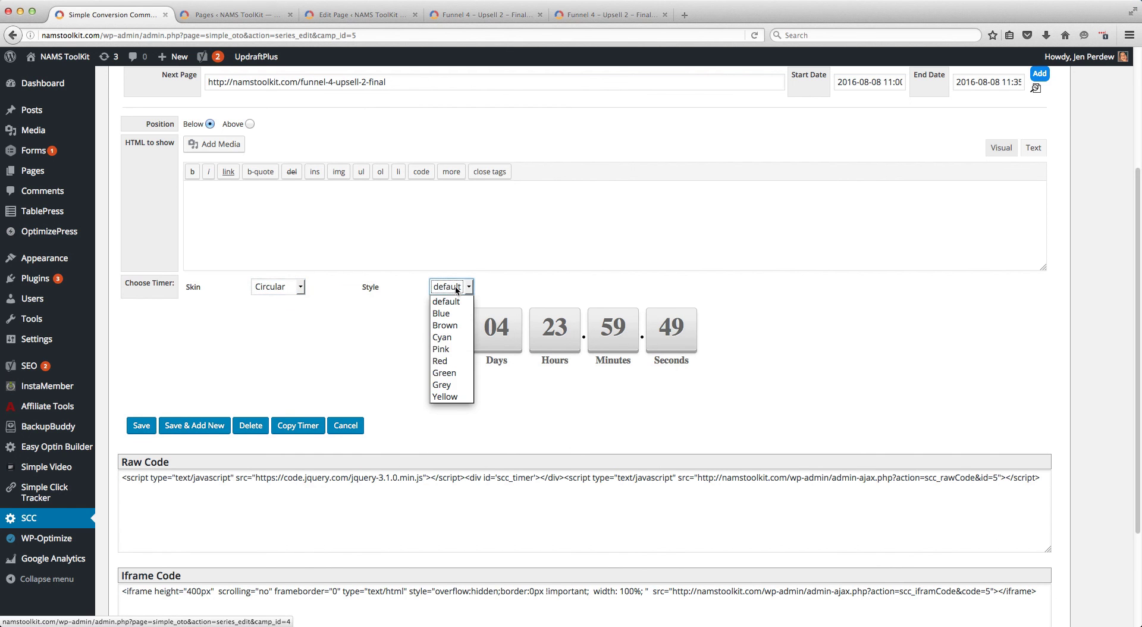
left_click(449, 337)
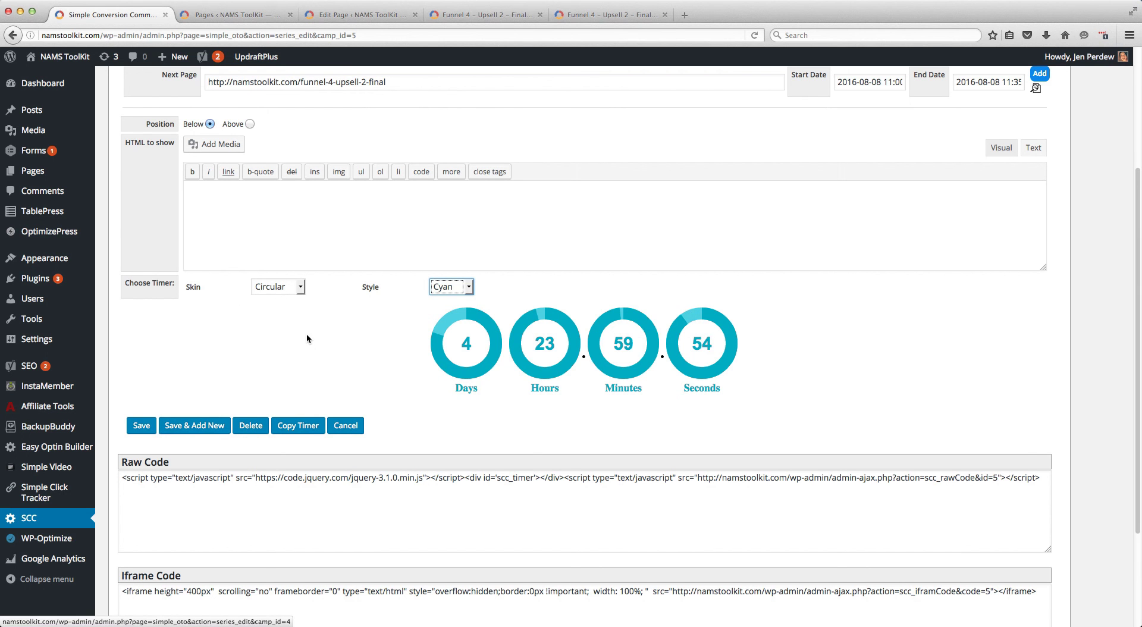
Examine the campaign's HTML to show editor in visual mode, returning it to text mode
scroll(305, 333, "up", 3)
left_click(352, 323)
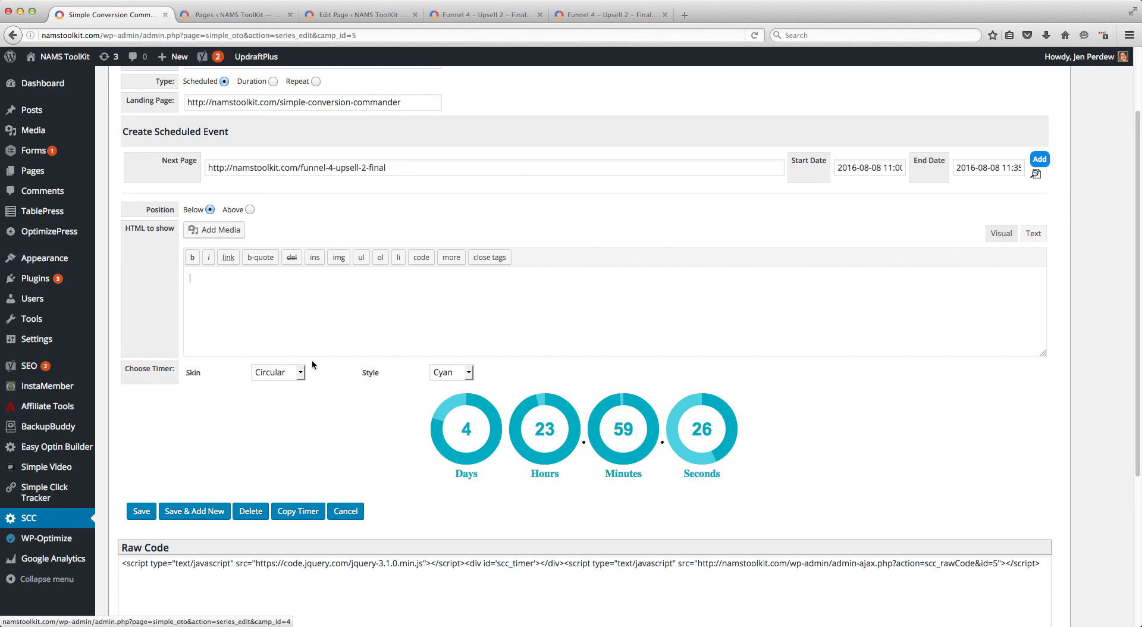
scroll(302, 336, "down", 3)
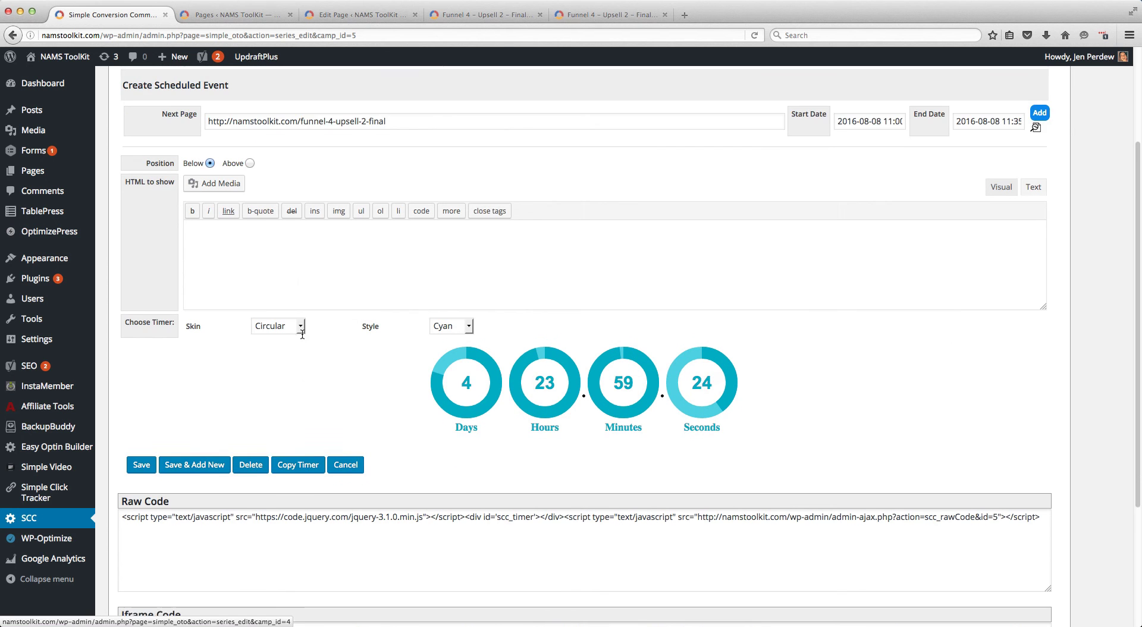
scroll(304, 341, "down", 2)
scroll(886, 234, "up", 2)
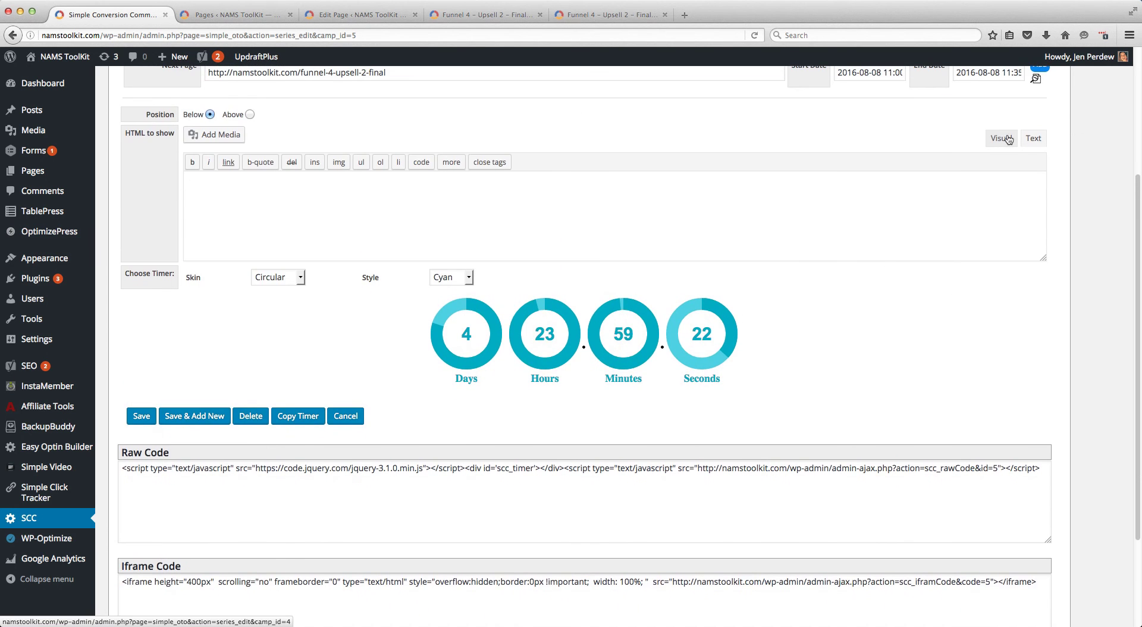
left_click(997, 143)
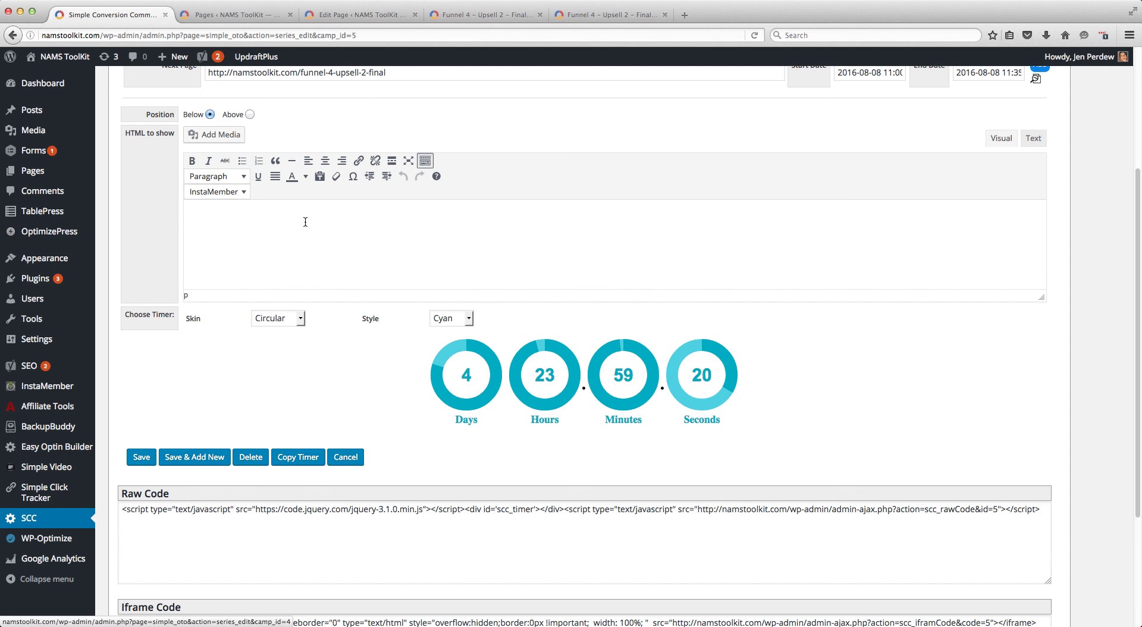
left_click(1029, 140)
Examine the campaign's raw code, iframe code and the list of pages and posts that use it
scroll(632, 257, "down", 3)
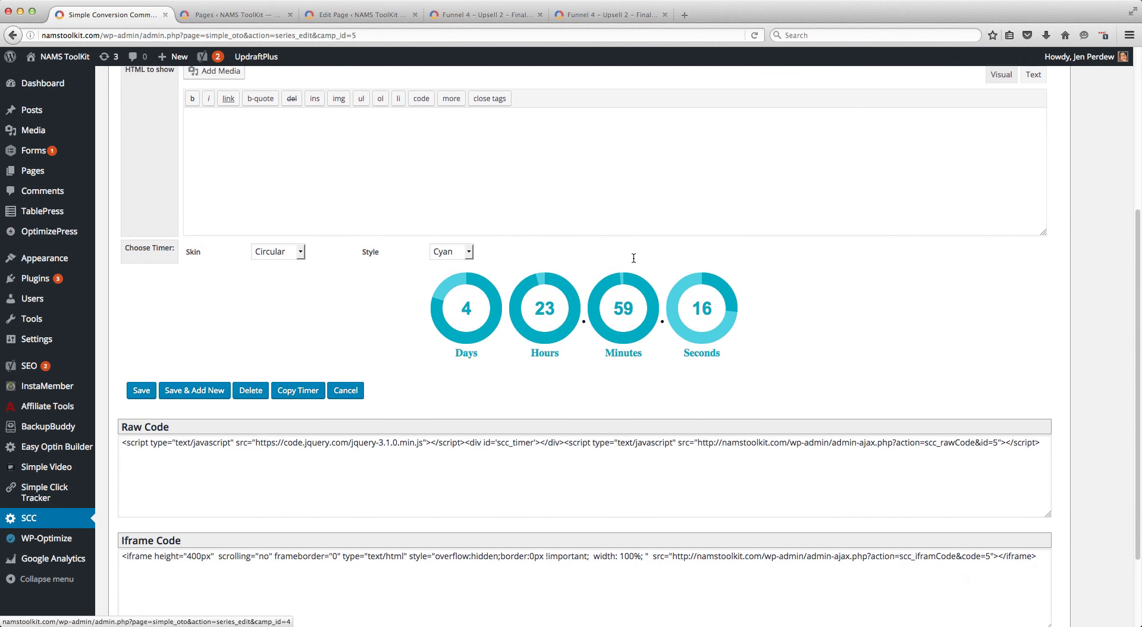
scroll(632, 257, "down", 2)
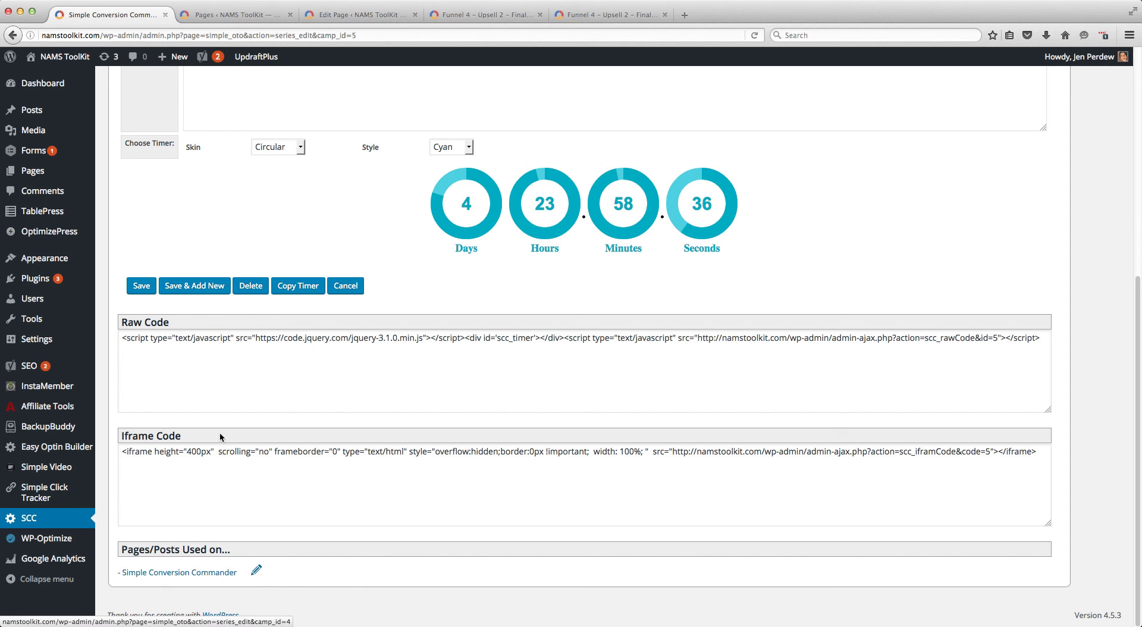
left_click(188, 449)
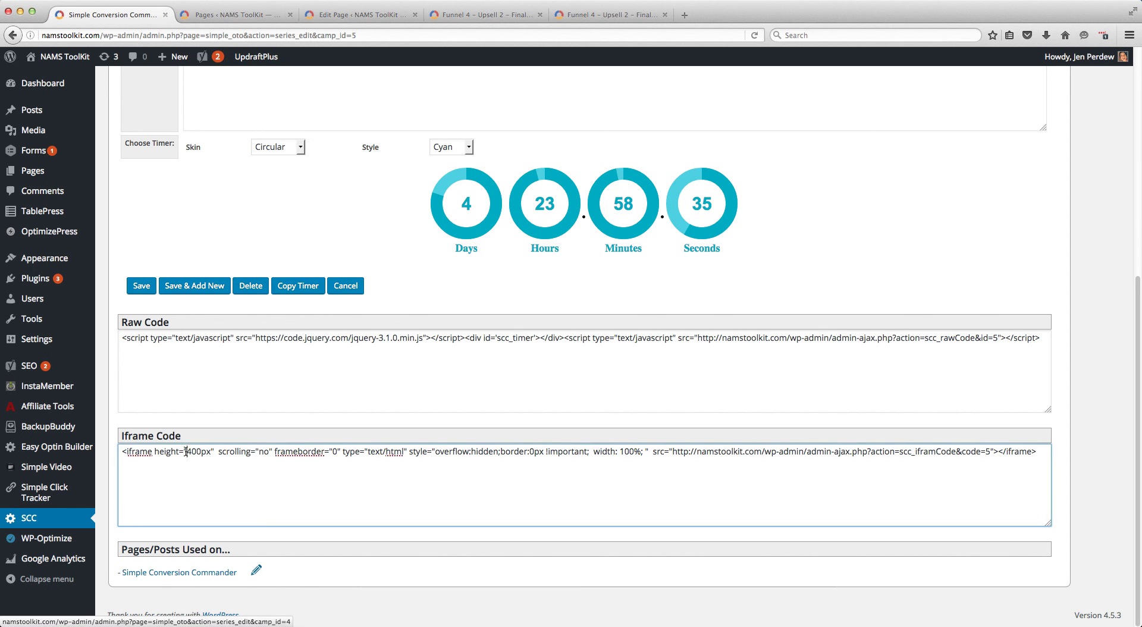
left_click(122, 451)
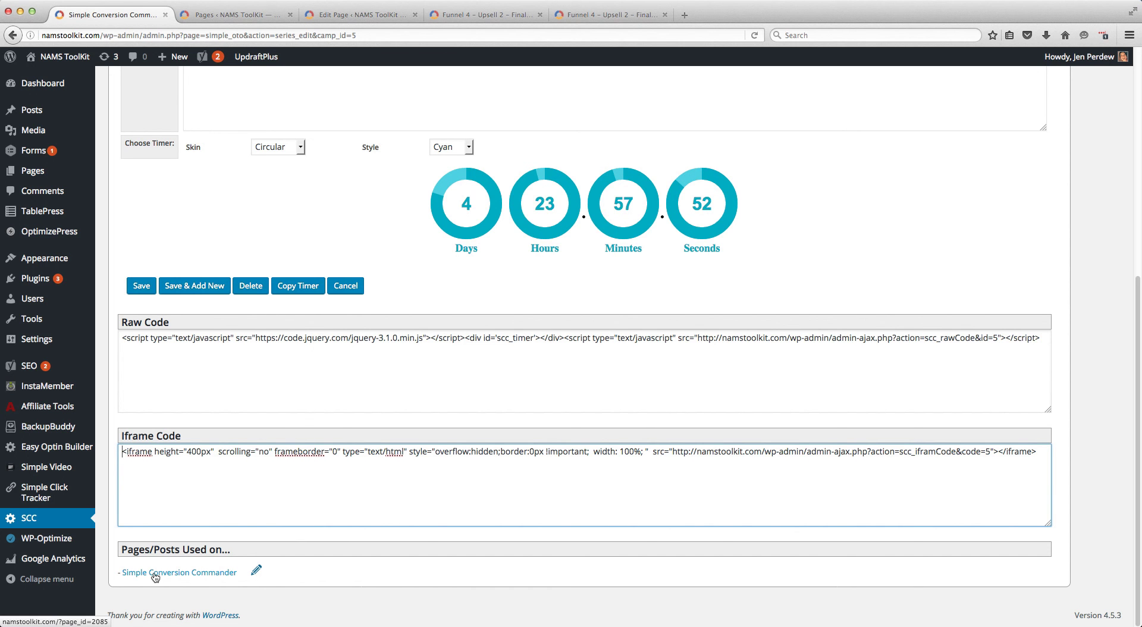
scroll(377, 314, "up", 3)
scroll(386, 313, "up", 5)
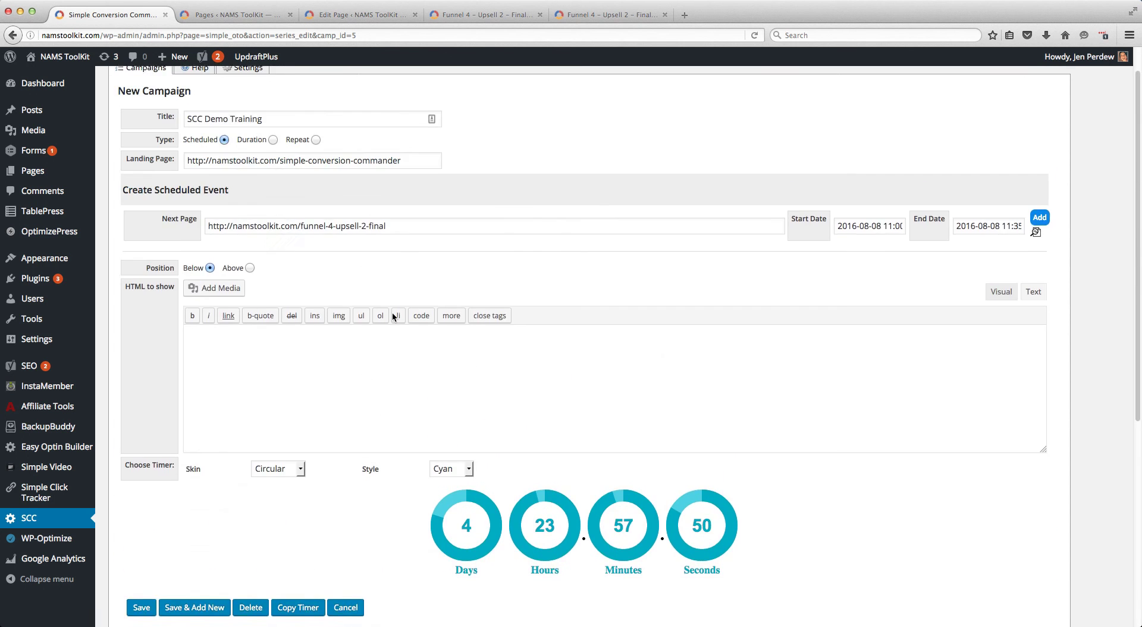